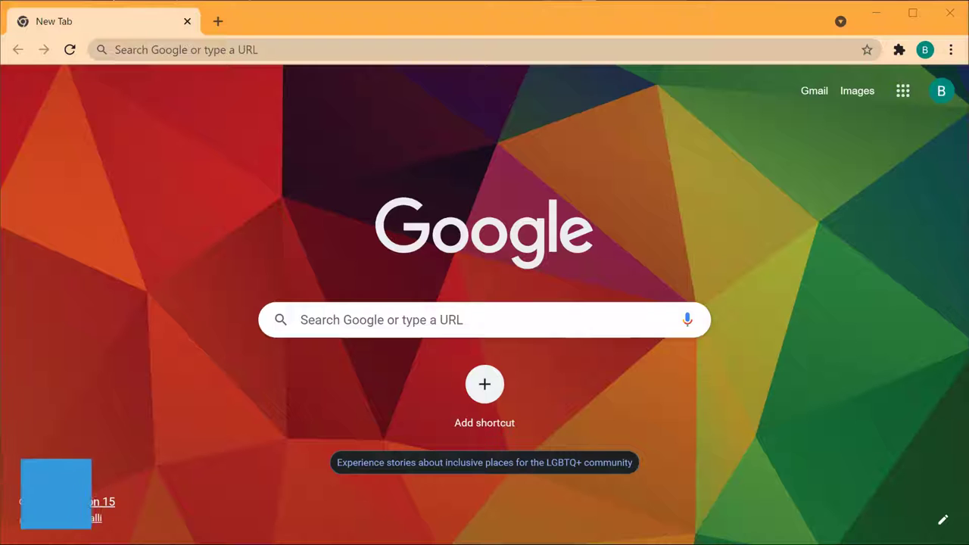
- Load voice.google.com and choose the For personal use > Web sign-up
left_click(197, 50)
type("voice")
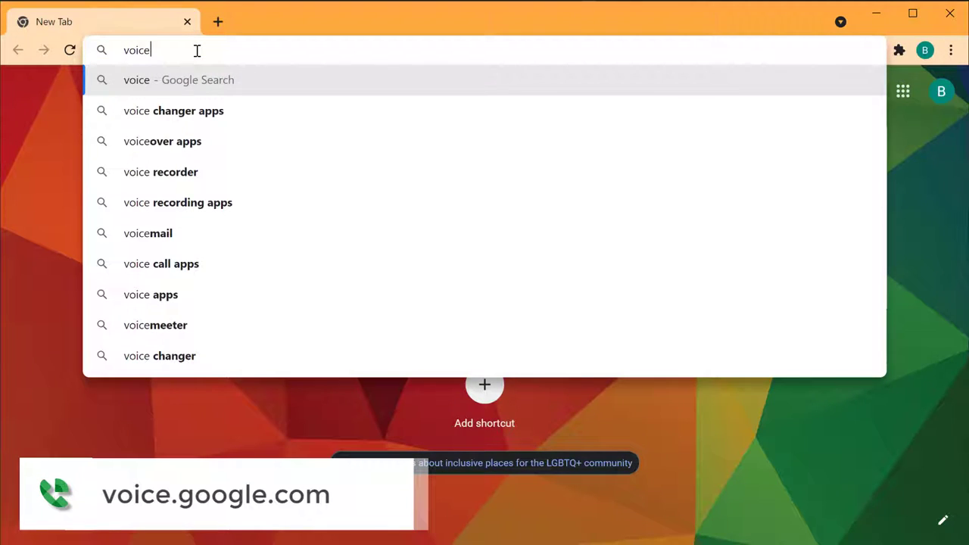
type(".google.com")
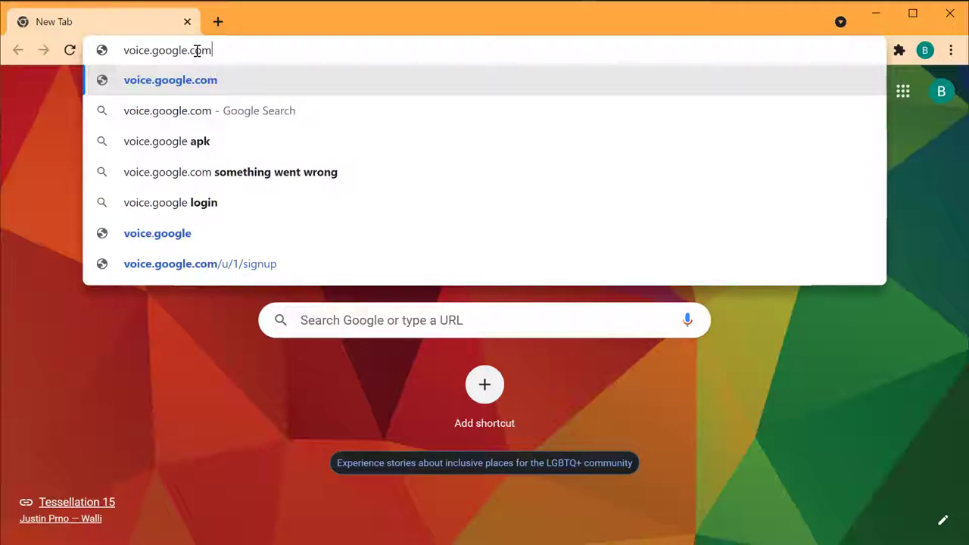
key("Return")
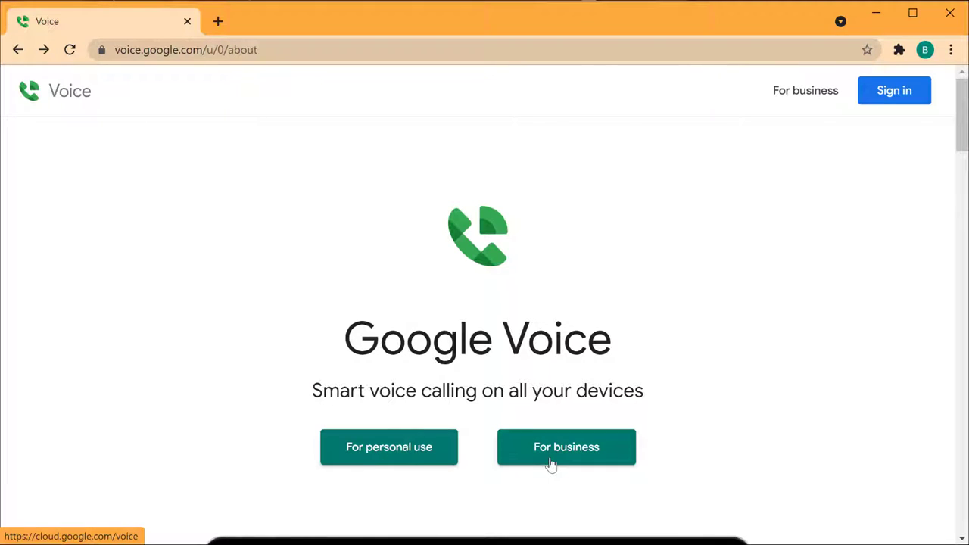
left_click(386, 466)
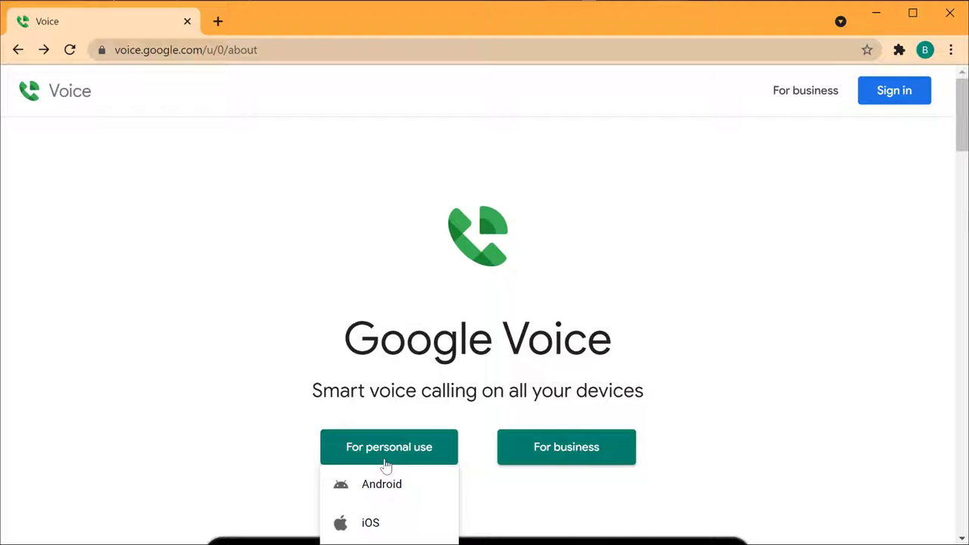
scroll(383, 463, "down", 1)
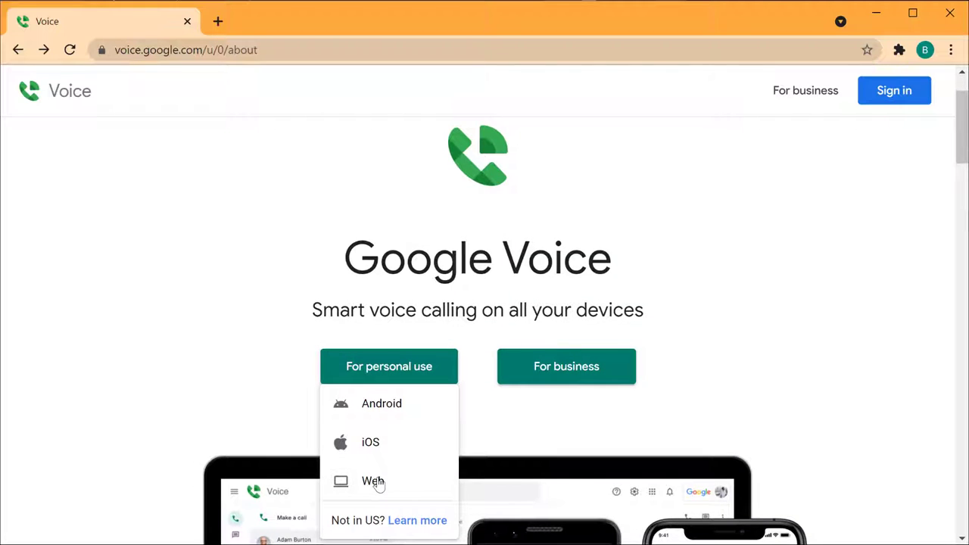
left_click(387, 490)
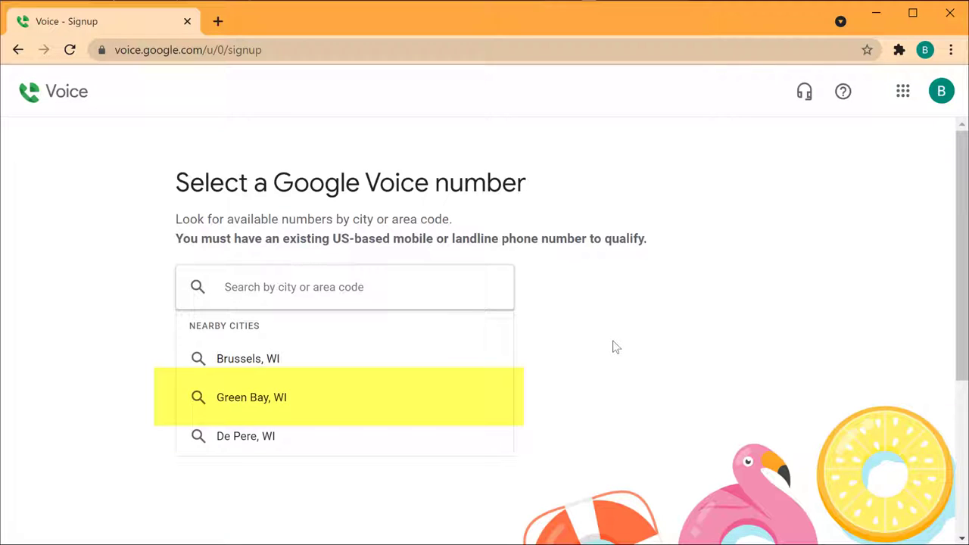
- Claim the first Green Bay, WI number and verify the linked phone with the texted code
left_click(287, 396)
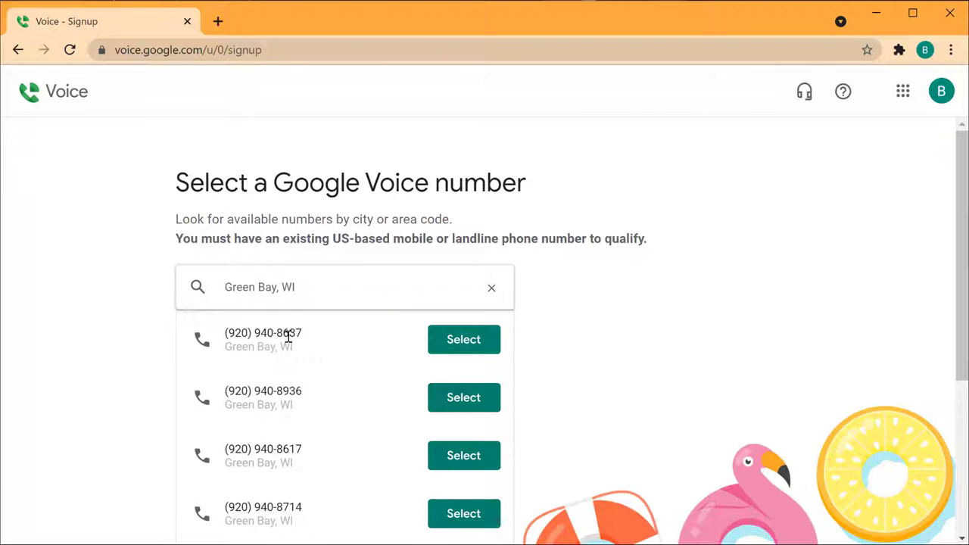
left_click(482, 345)
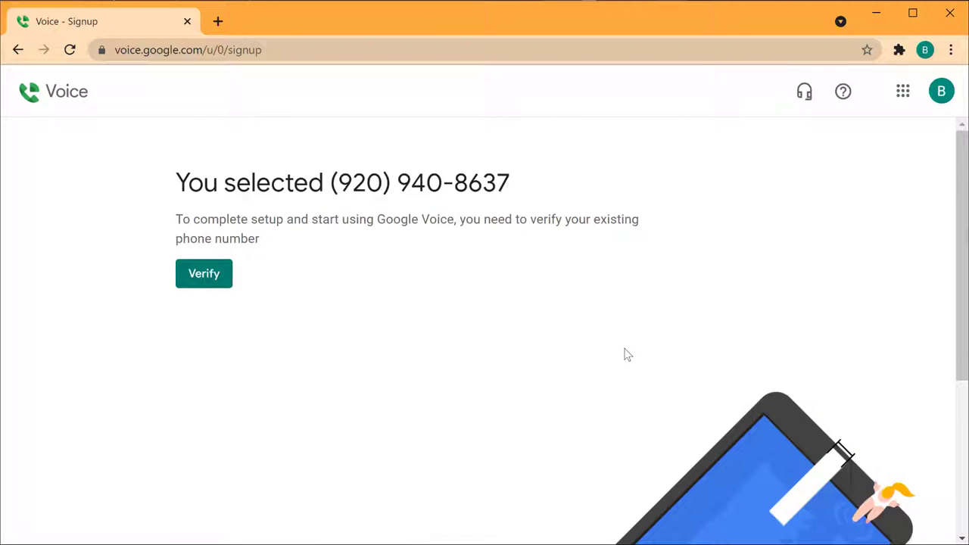
left_click(199, 290)
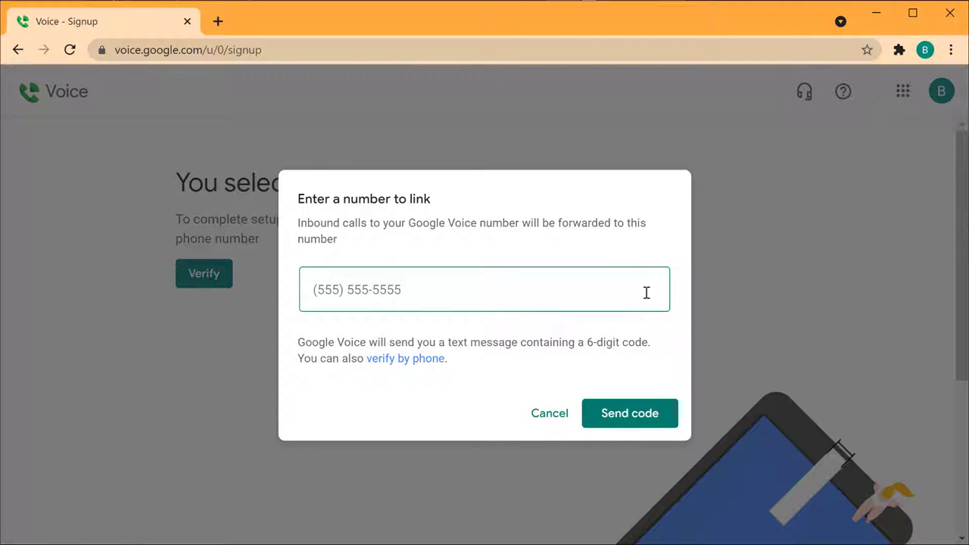
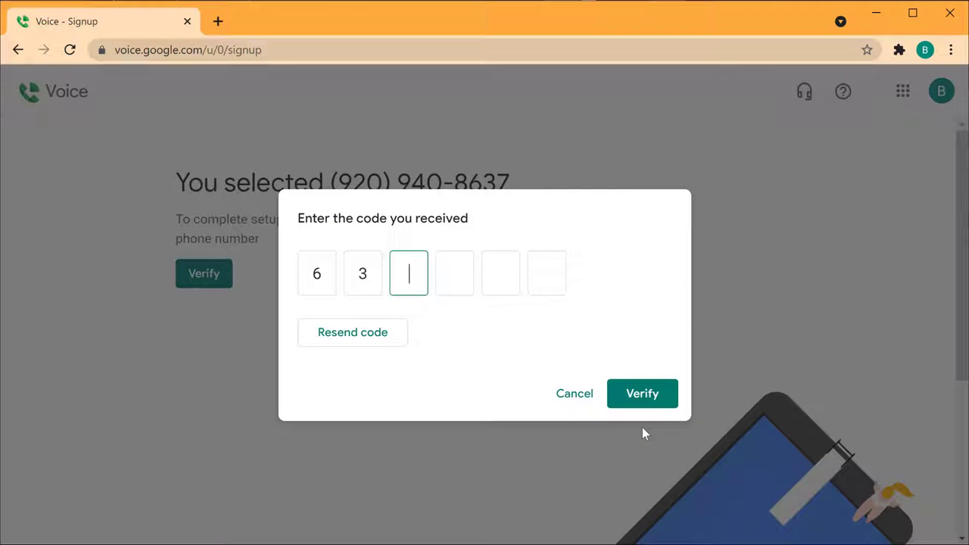
left_click(643, 396)
left_click(641, 360)
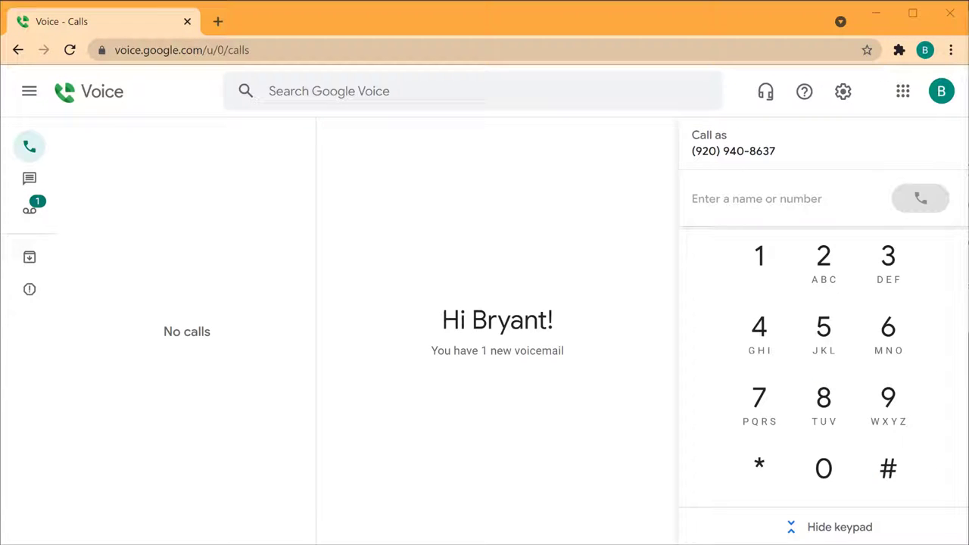
- Open the headset audio settings and allow the site to use the microphone
left_click(766, 94)
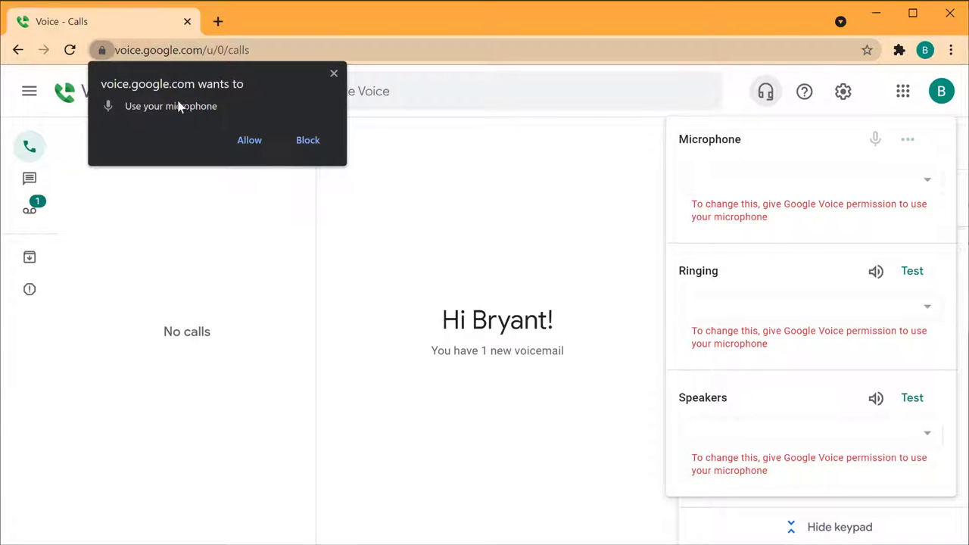
left_click(258, 144)
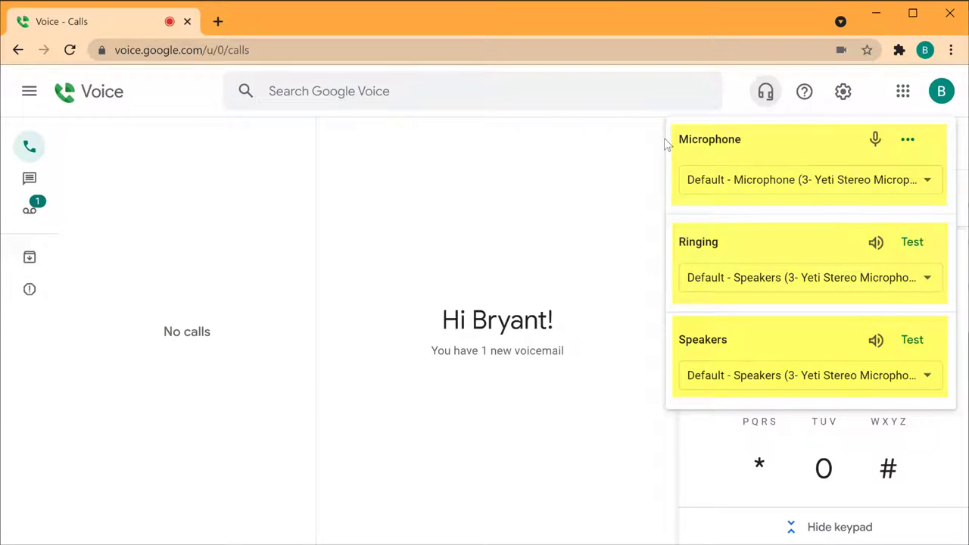
- Use the Yeti microphone, set Ringing to V435-G0 (NVIDIA High Definition Audio), and test ringing and speakers
left_click(929, 182)
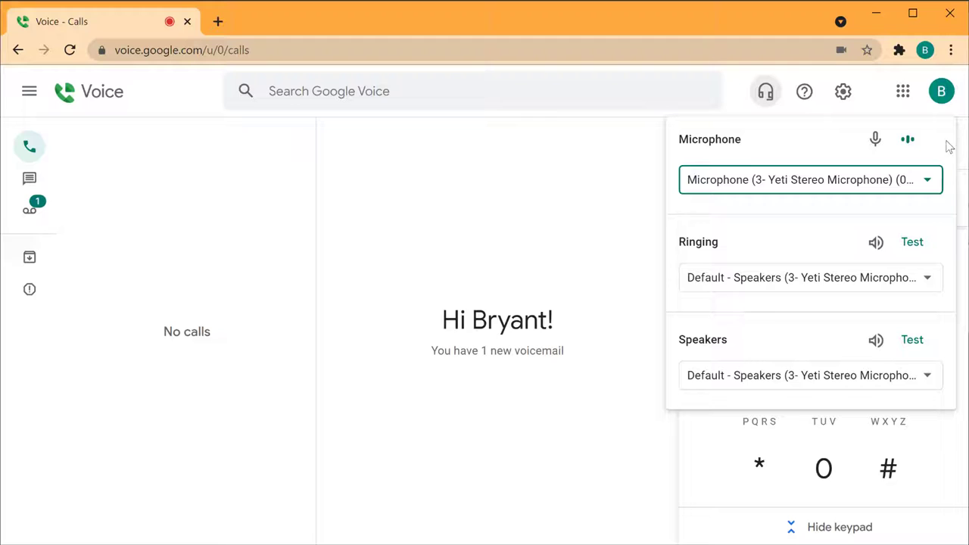
left_click(902, 277)
left_click(879, 244)
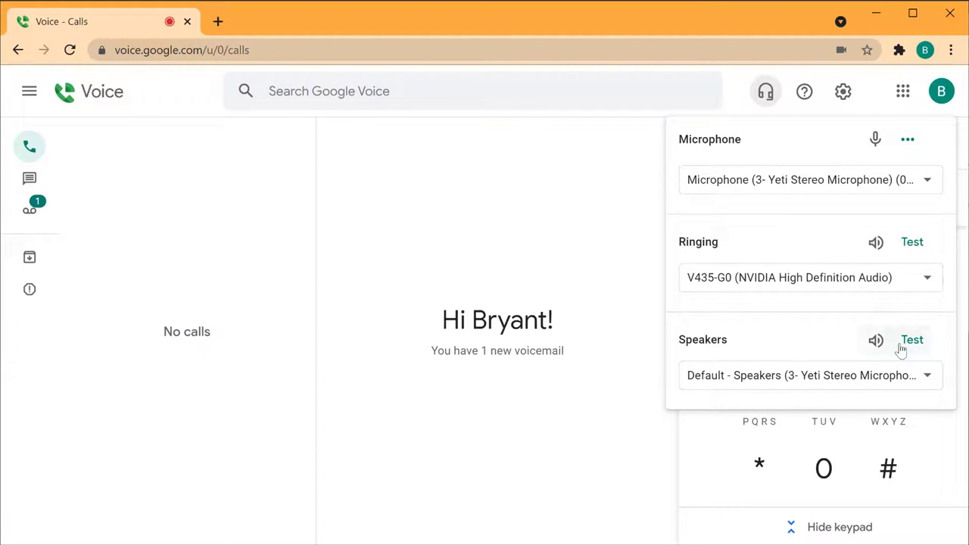
left_click(911, 341)
left_click(884, 280)
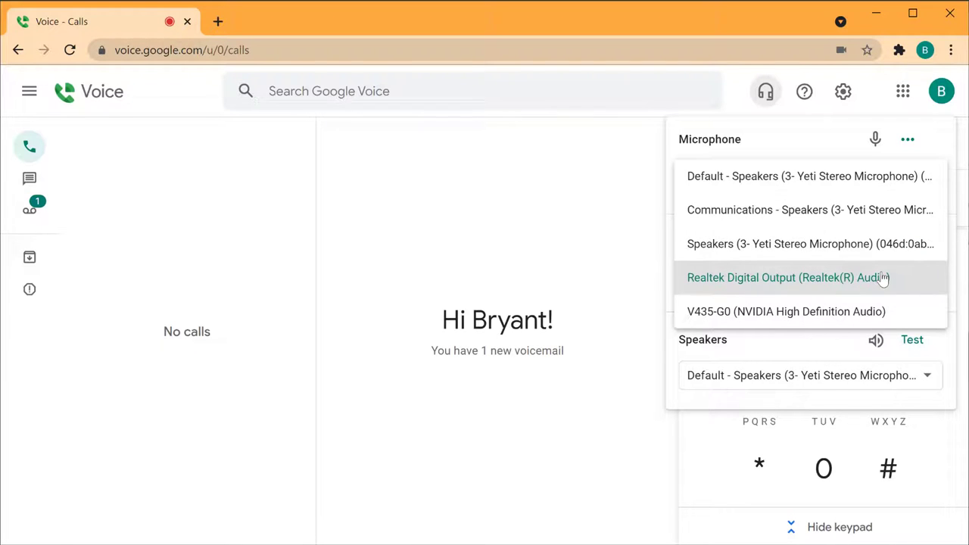
left_click(837, 317)
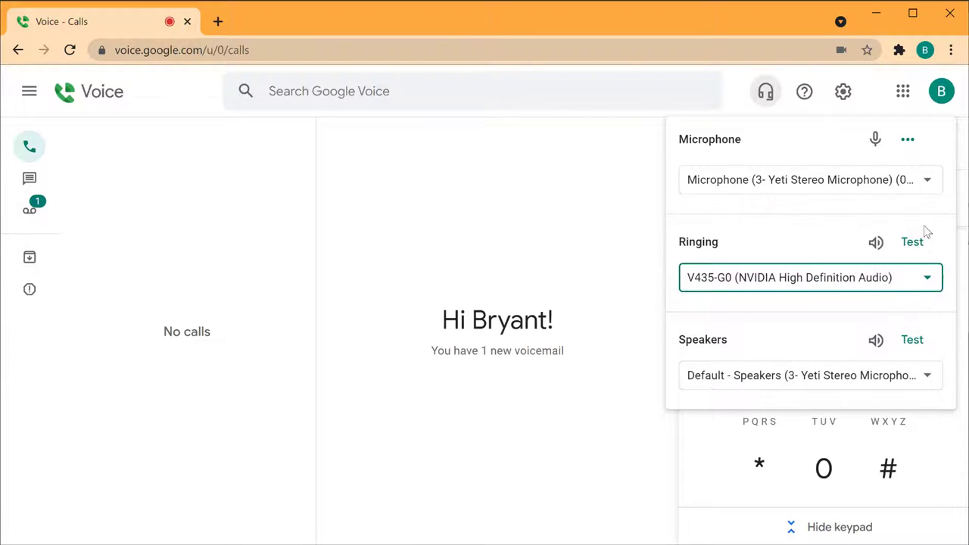
left_click(925, 242)
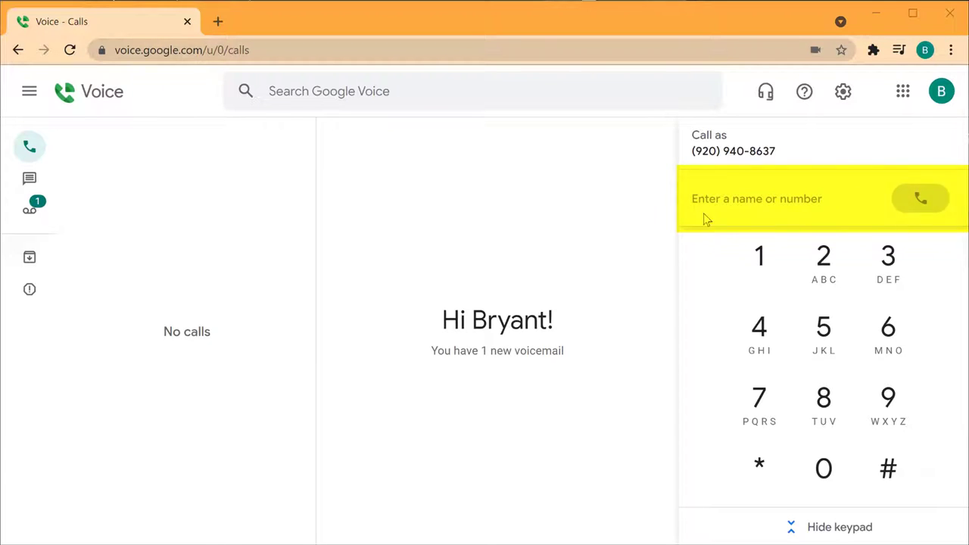
- Dial a number on the keypad and place an outgoing call
left_click(758, 260)
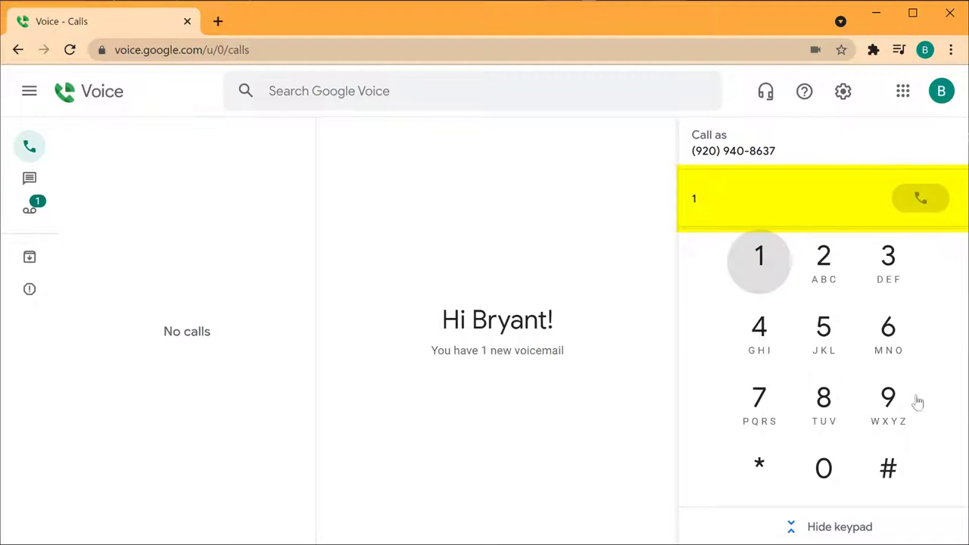
left_click(909, 401)
left_click(826, 261)
left_click(832, 479)
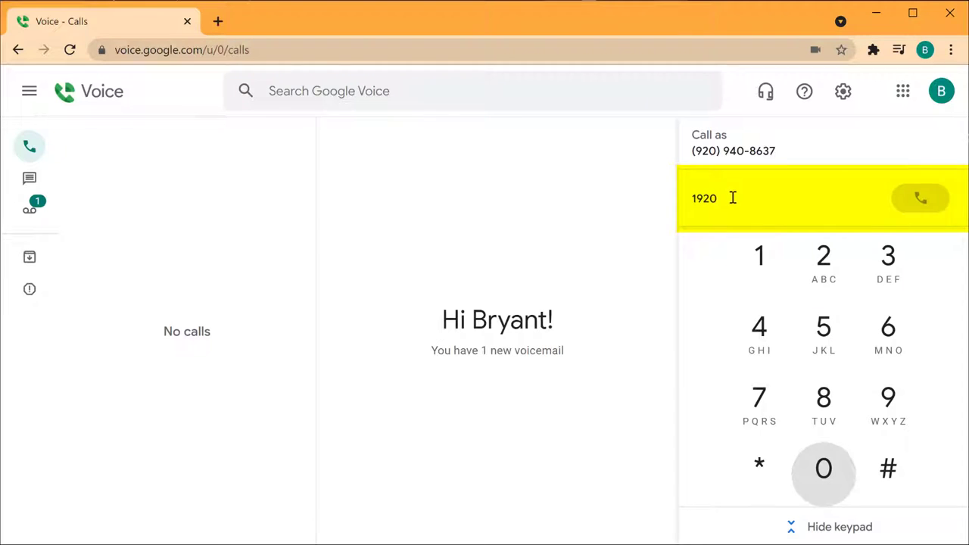
left_click(935, 205)
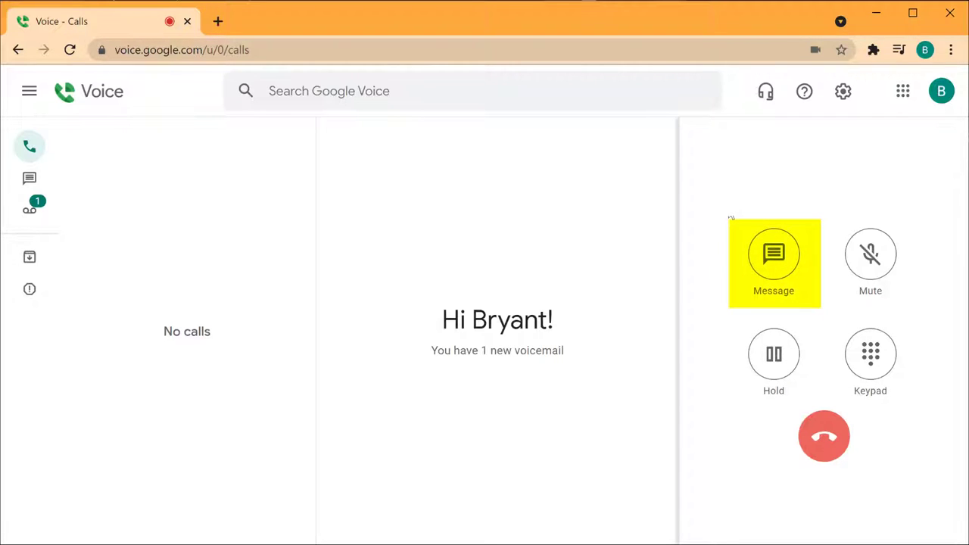
- Try mute, hold and the in-call keypad, then hang up the call
left_click(871, 254)
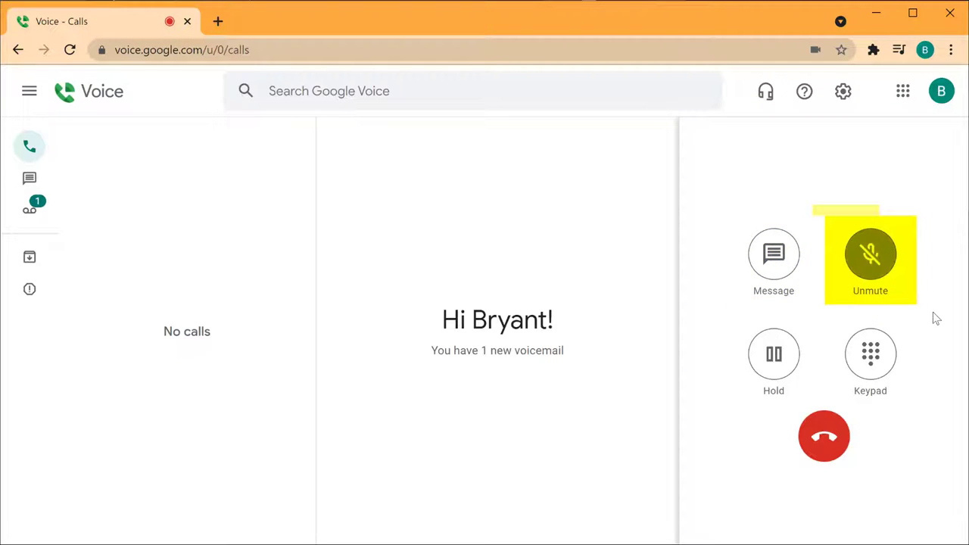
left_click(873, 260)
left_click(774, 355)
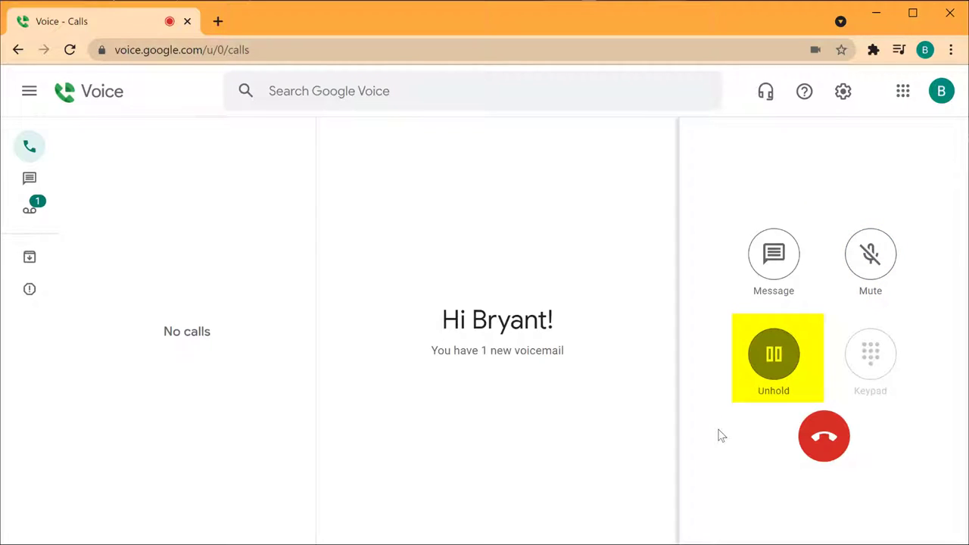
left_click(774, 355)
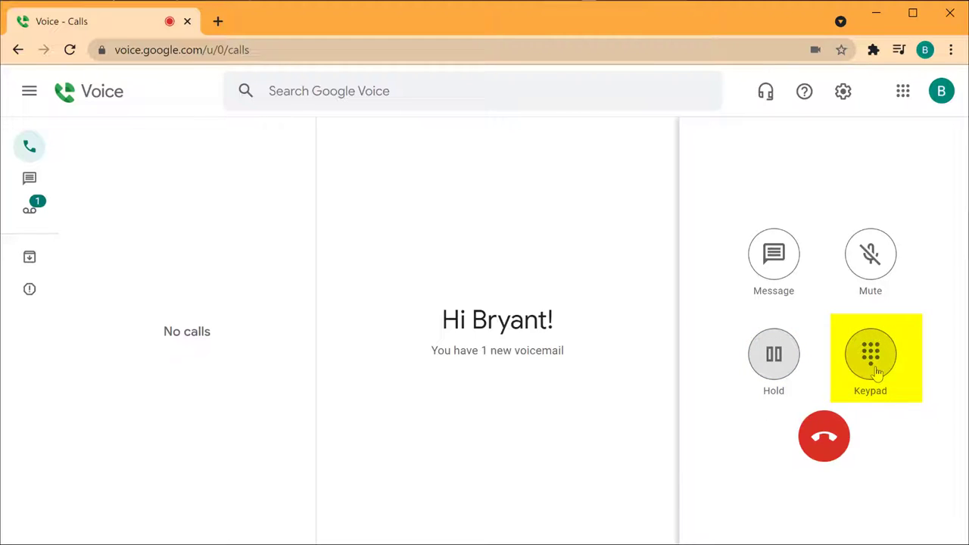
left_click(879, 369)
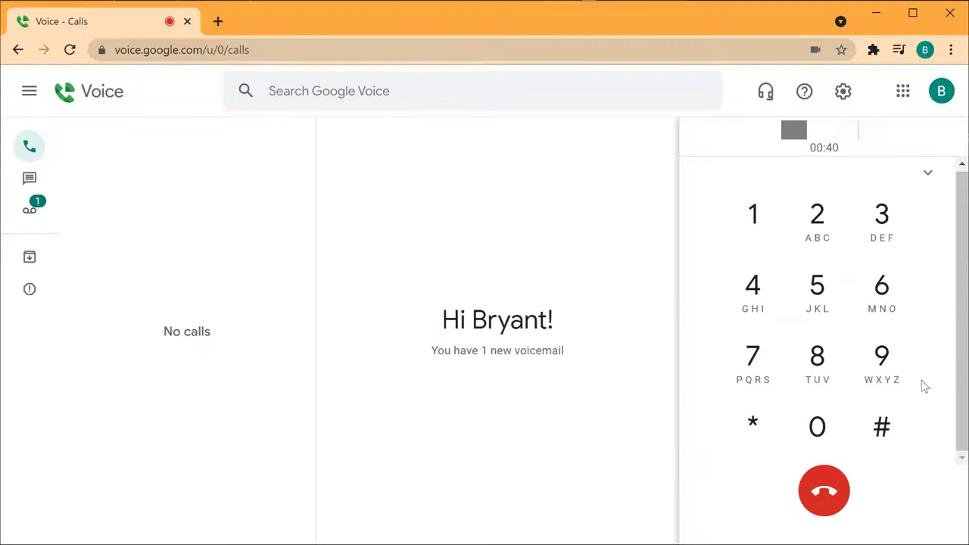
left_click(929, 176)
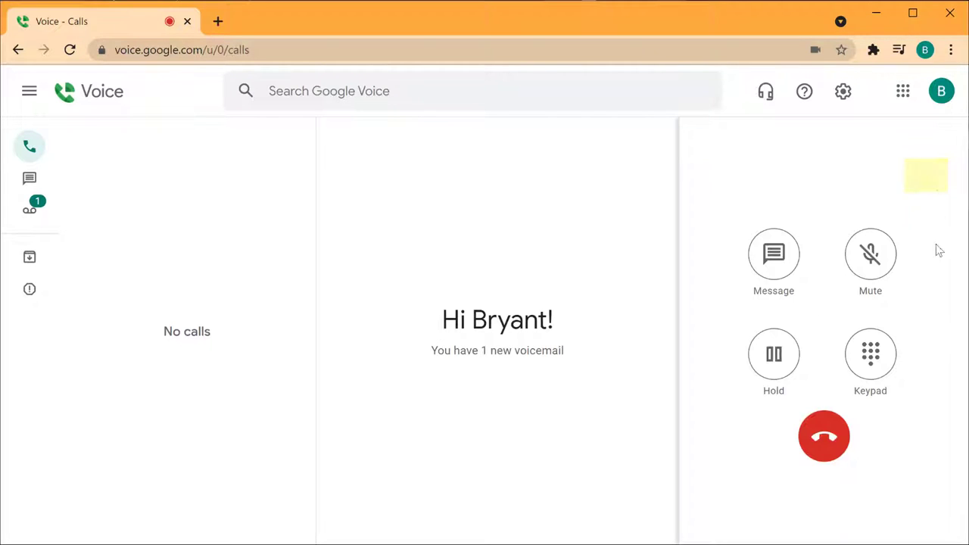
left_click(833, 451)
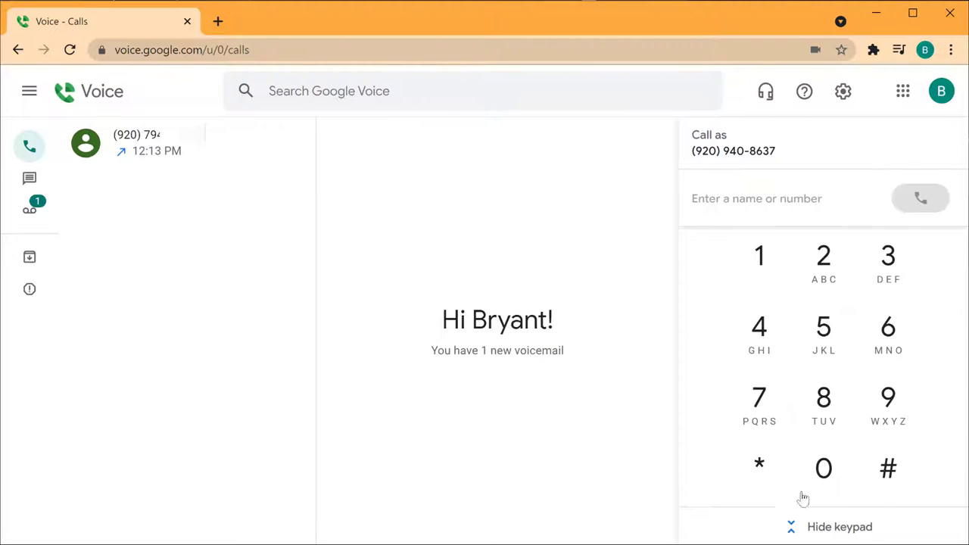
- Open the recent outgoing call's details and its People panel
left_click(827, 528)
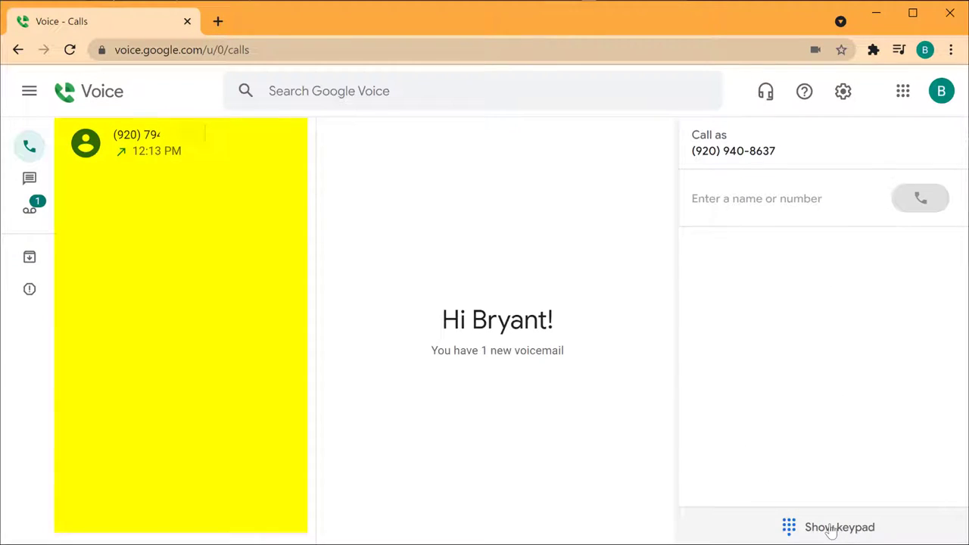
left_click(836, 535)
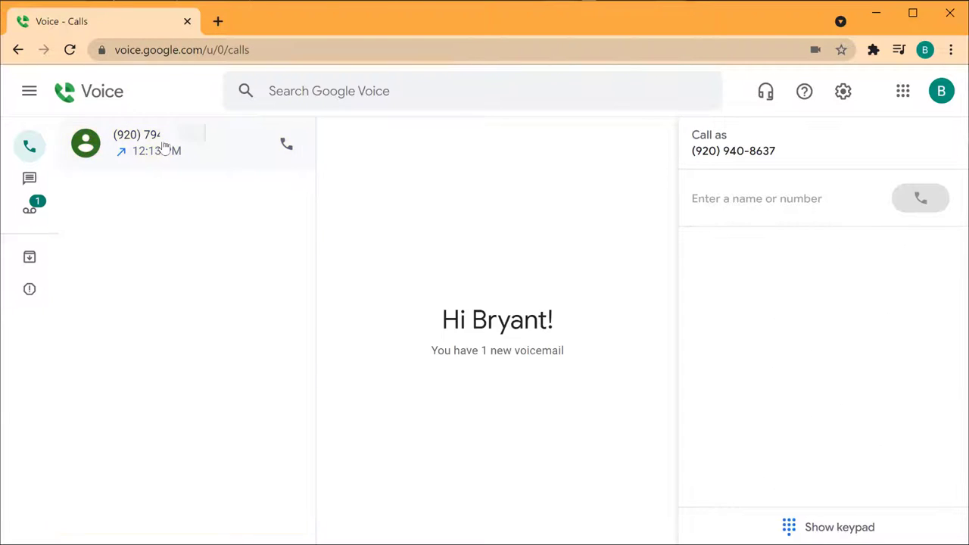
left_click(162, 147)
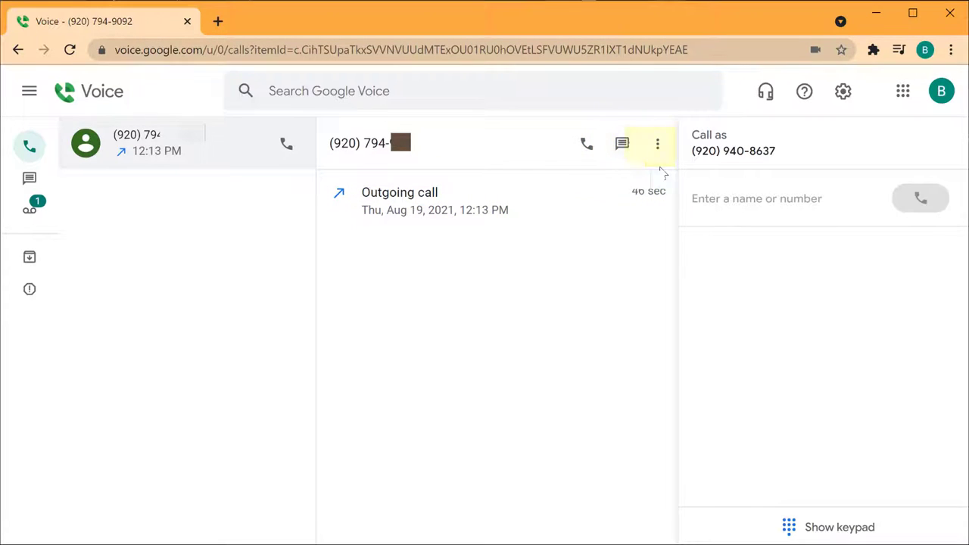
left_click(658, 148)
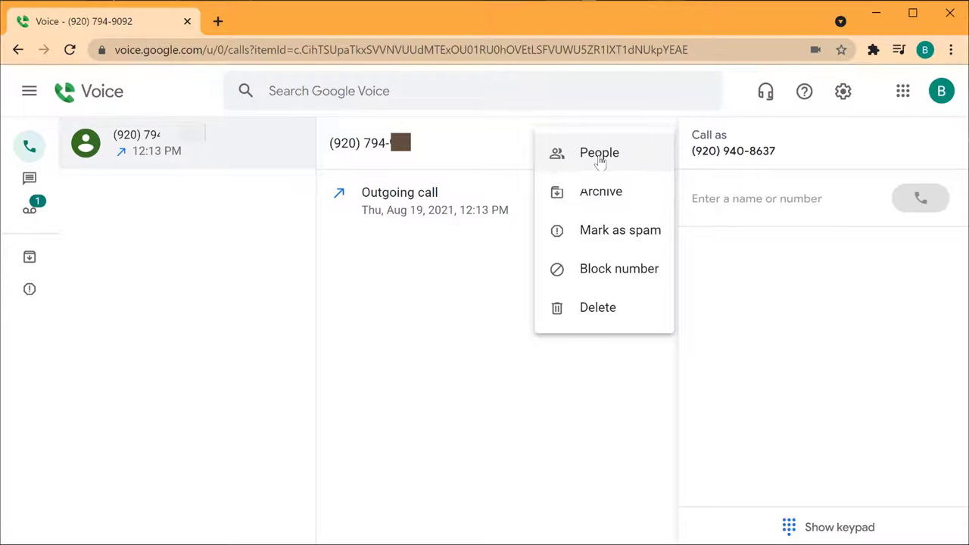
left_click(599, 157)
- Add the number as a contact with the person's name and label Mobile, then search contacts for it
left_click(947, 148)
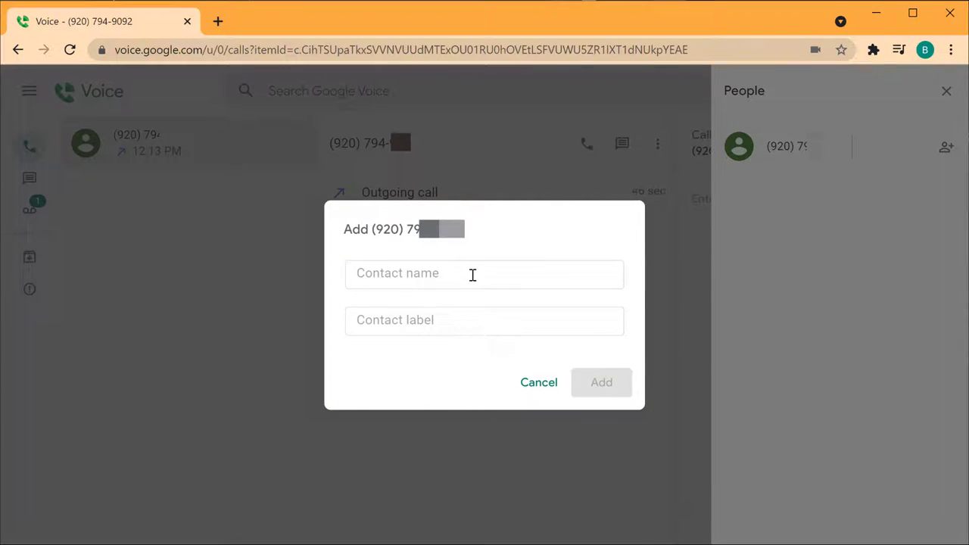
left_click(473, 275)
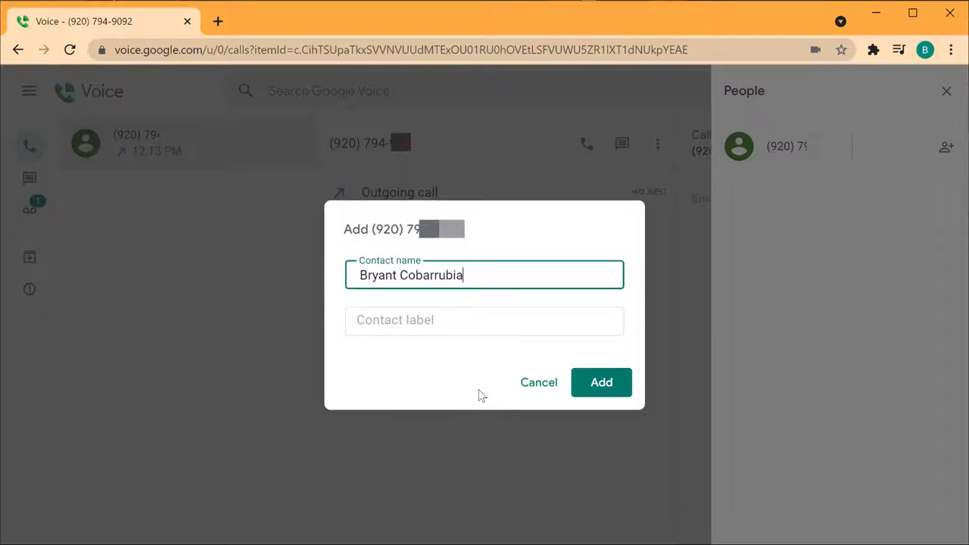
key("Tab")
type("Mobile")
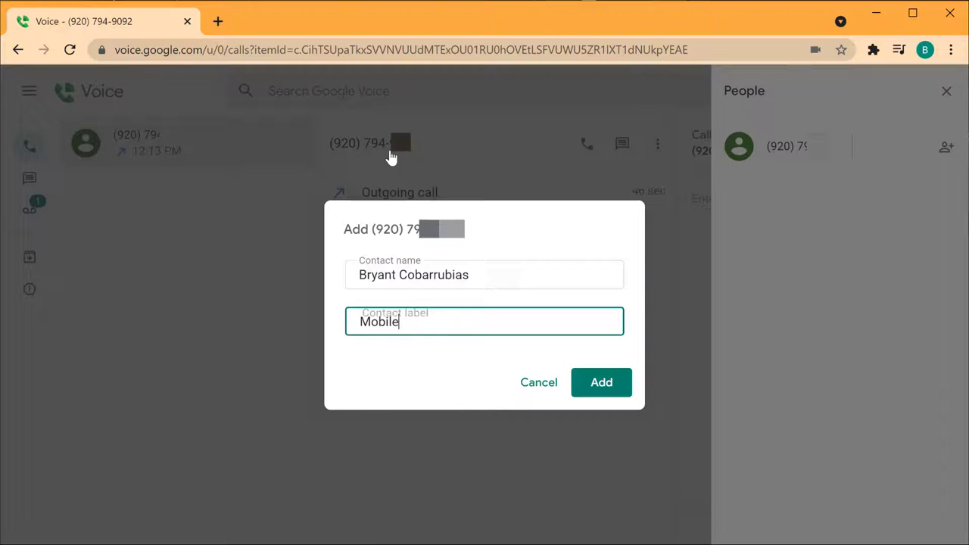
left_click(615, 387)
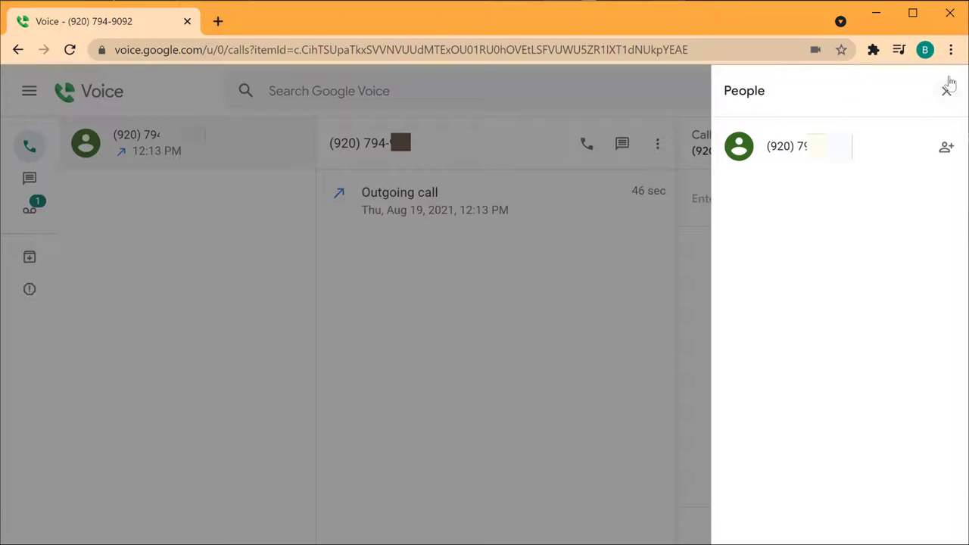
left_click(947, 91)
left_click(707, 200)
type("Bryant")
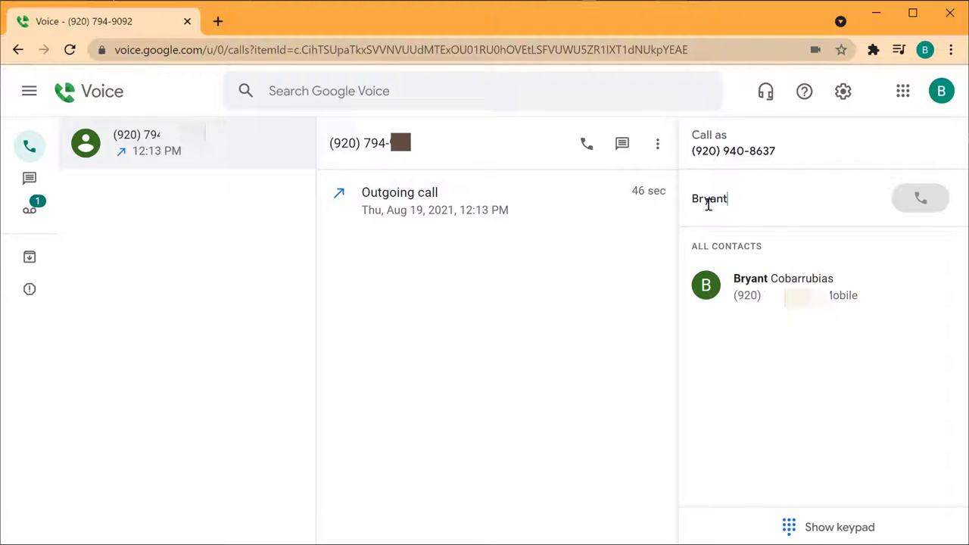
left_click(658, 144)
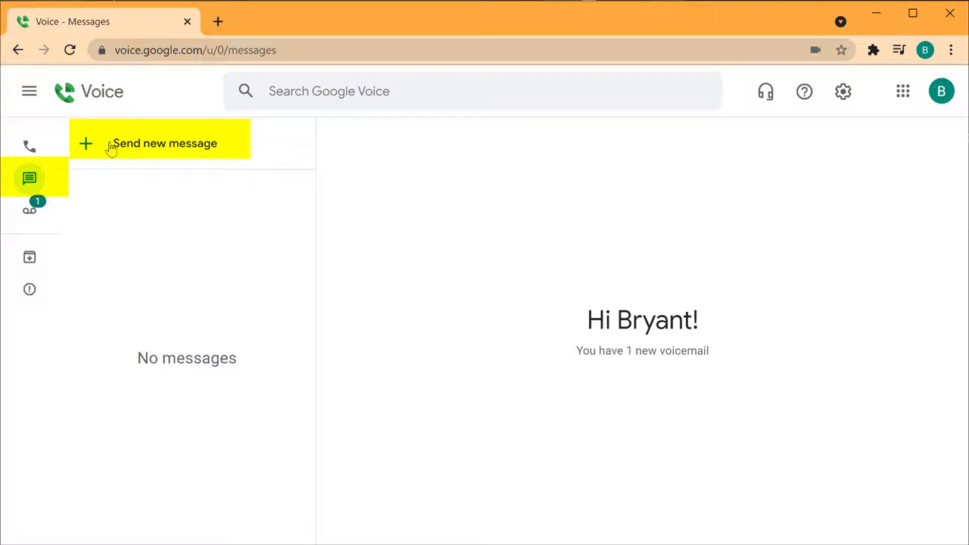
- Start a new message to Fake Number and type 'Hello Fake Person'
left_click(158, 149)
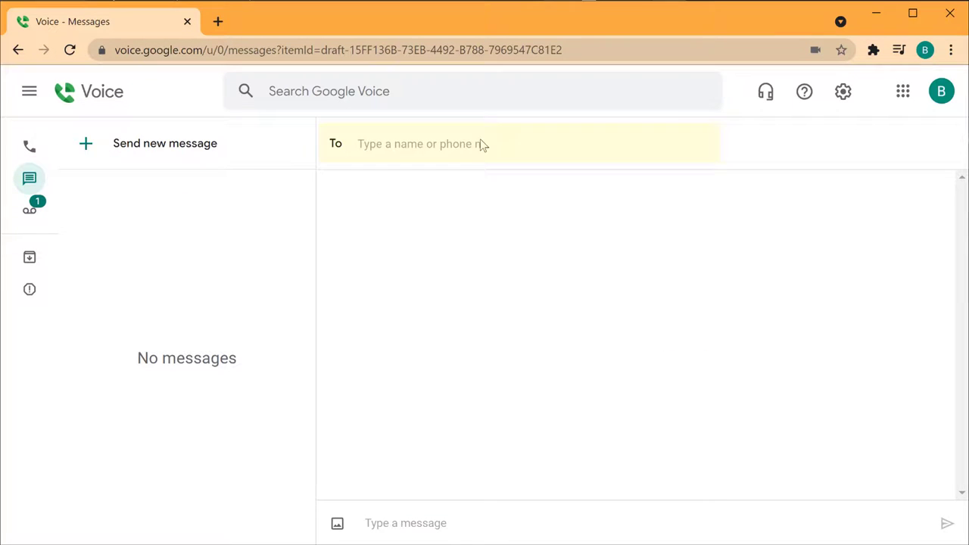
left_click(472, 146)
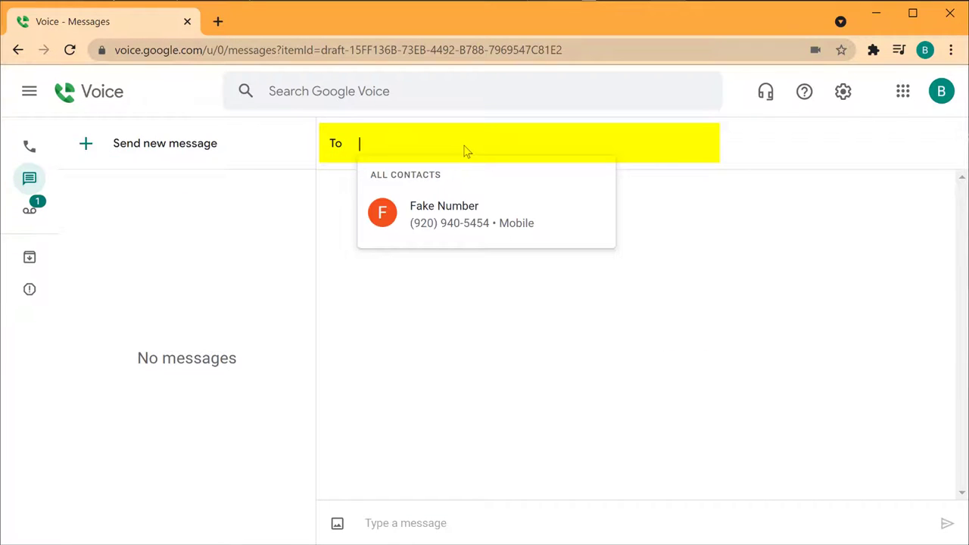
left_click(466, 226)
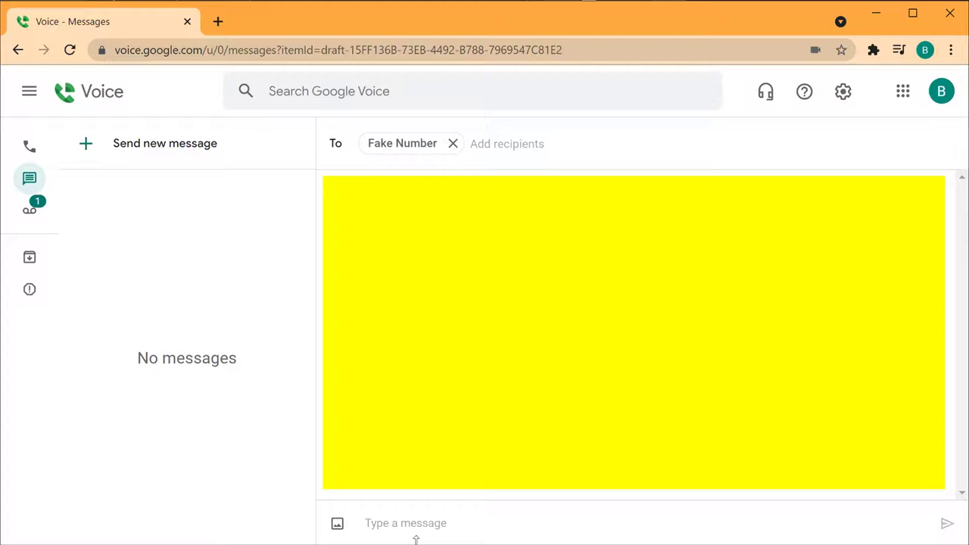
left_click(417, 524)
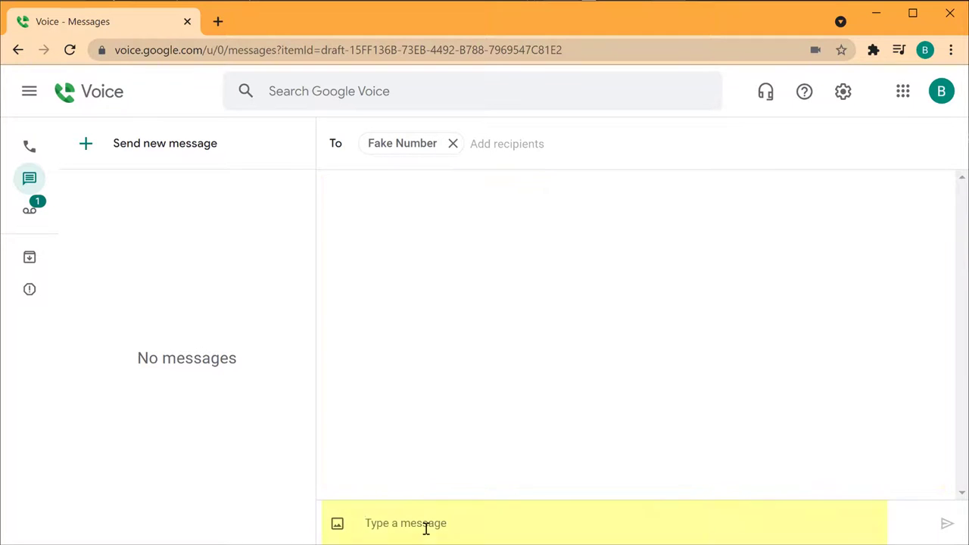
type("Hello Fake Person!")
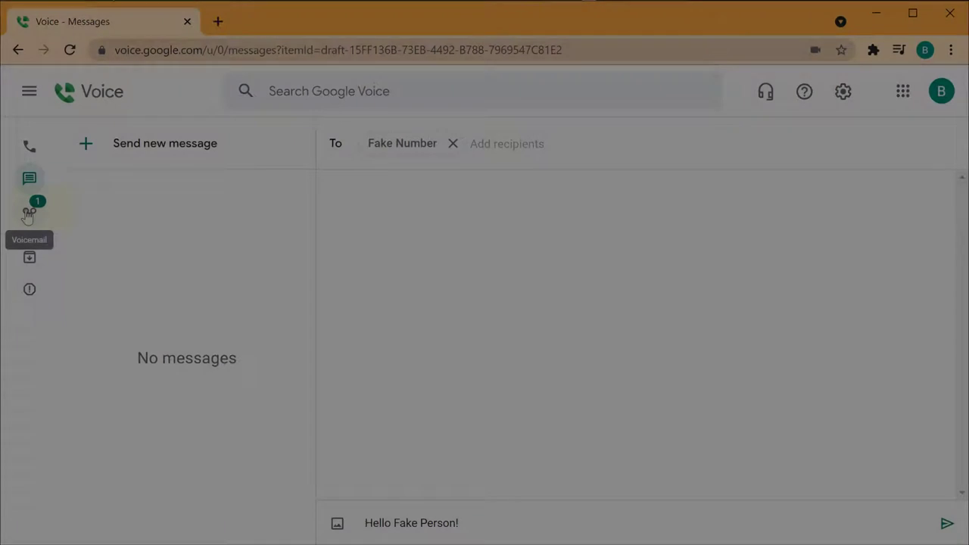
- Open the welcome voicemail, view its transcript, and play it briefly
left_click(29, 212)
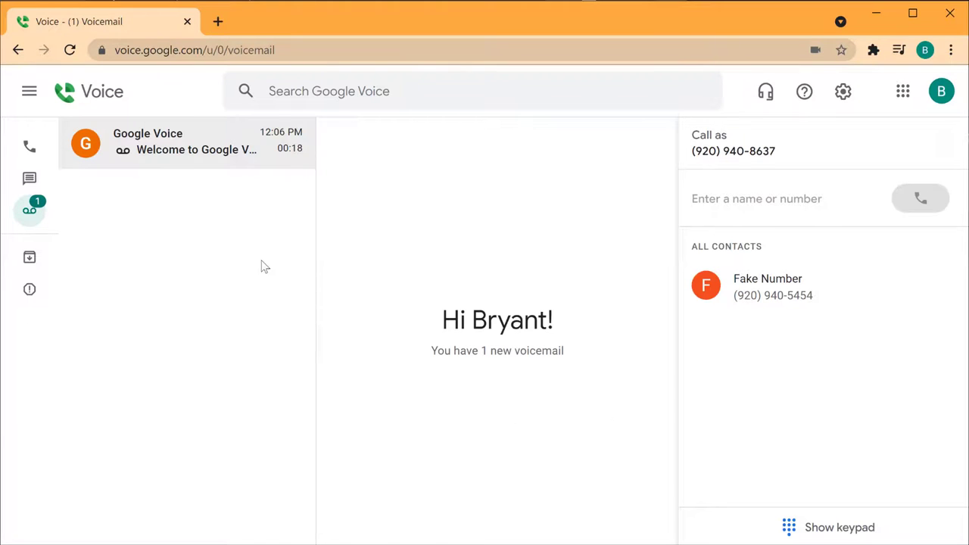
left_click(173, 159)
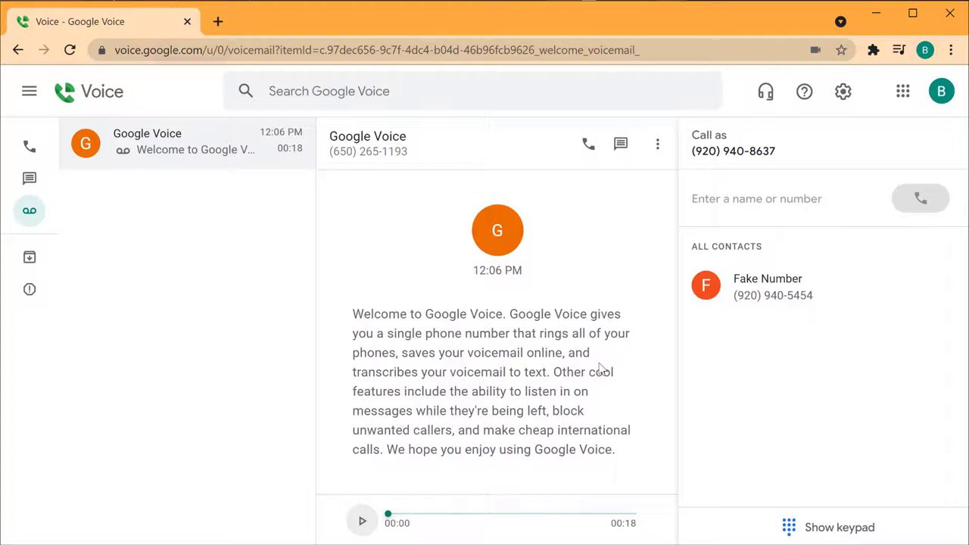
left_click_drag(362, 319, 477, 428)
left_click(478, 428)
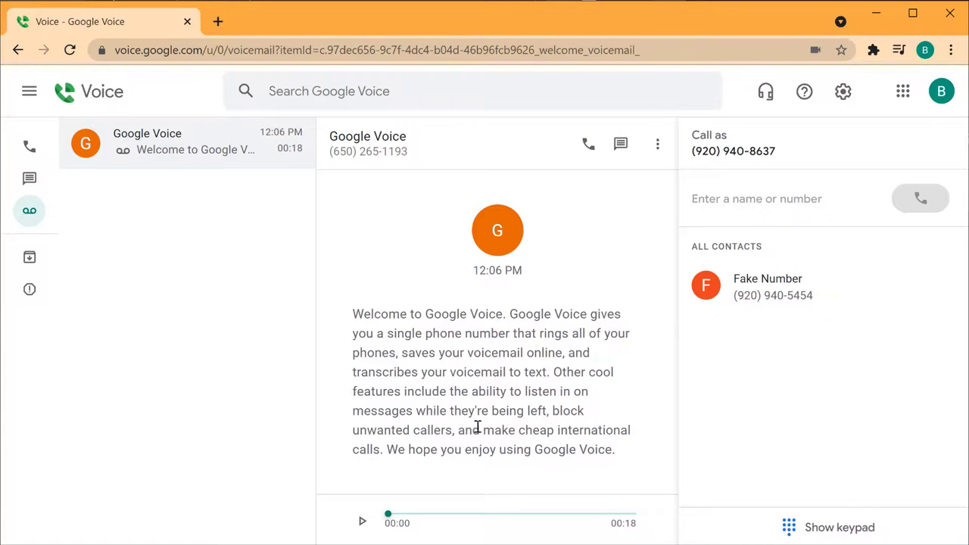
left_click(363, 522)
left_click(363, 523)
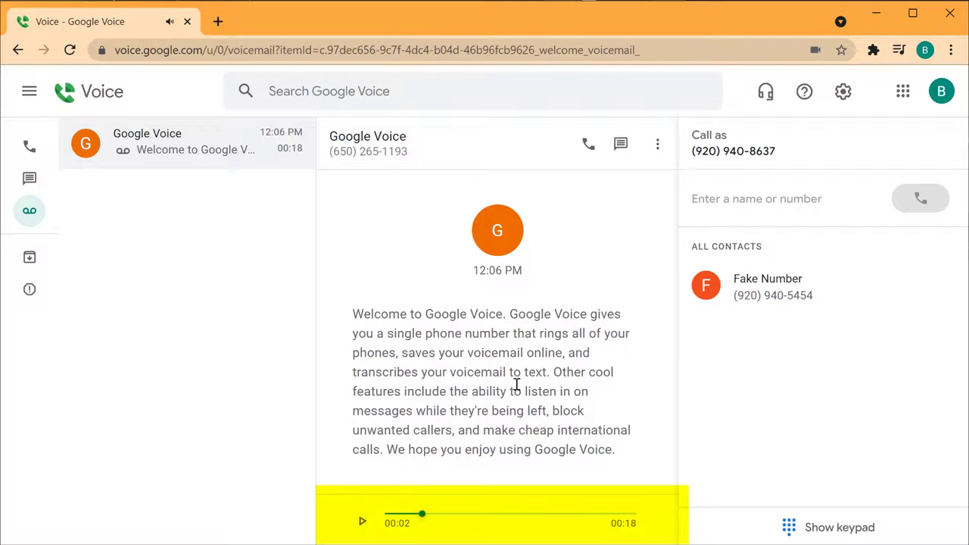
- Archive the welcome voicemail and check the Archive page
left_click(658, 146)
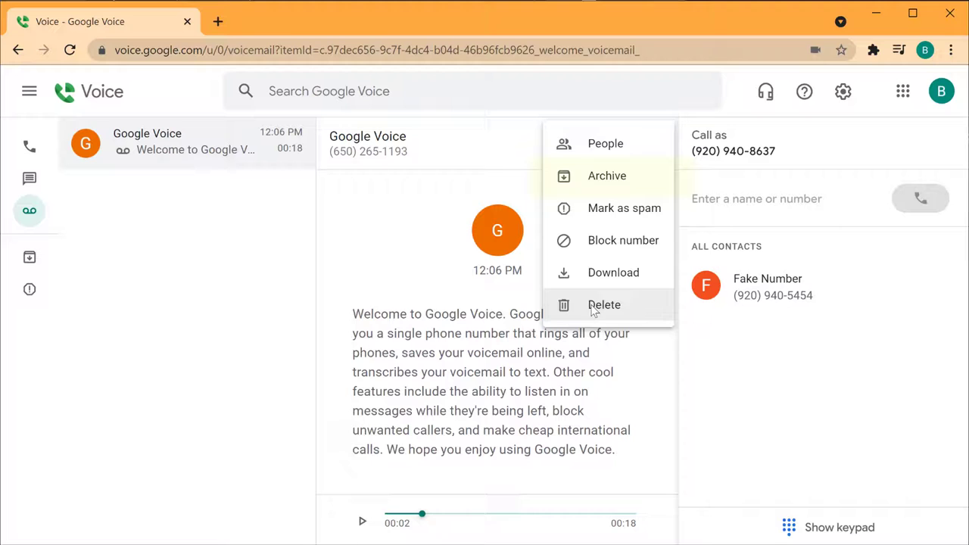
left_click(629, 179)
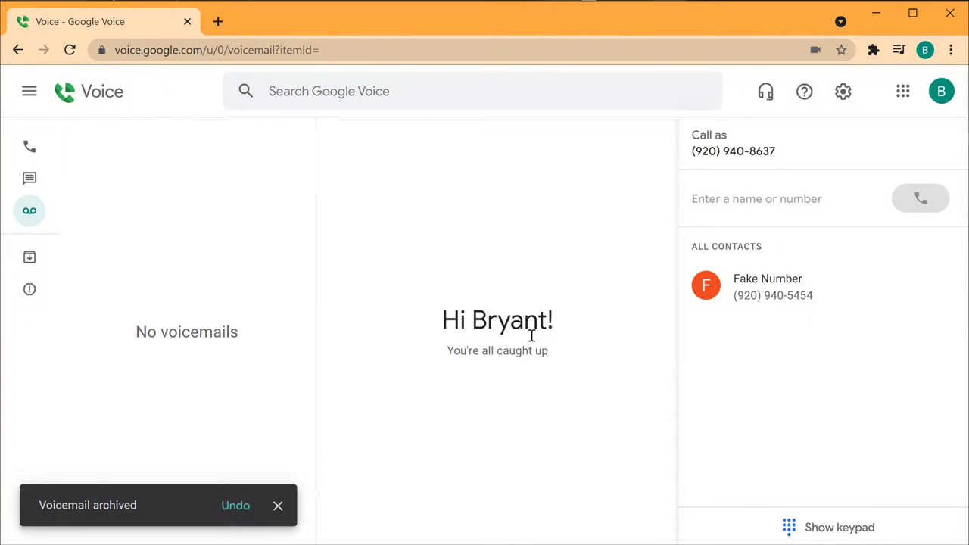
left_click_drag(40, 505, 212, 439)
left_click(212, 440)
left_click(30, 257)
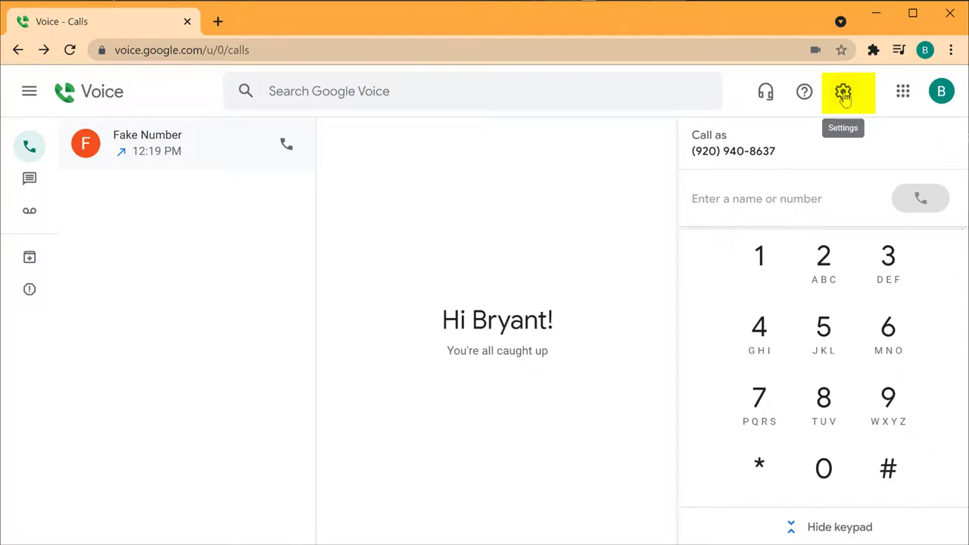
- In Settings, switch off Forward messages to email
left_click(844, 94)
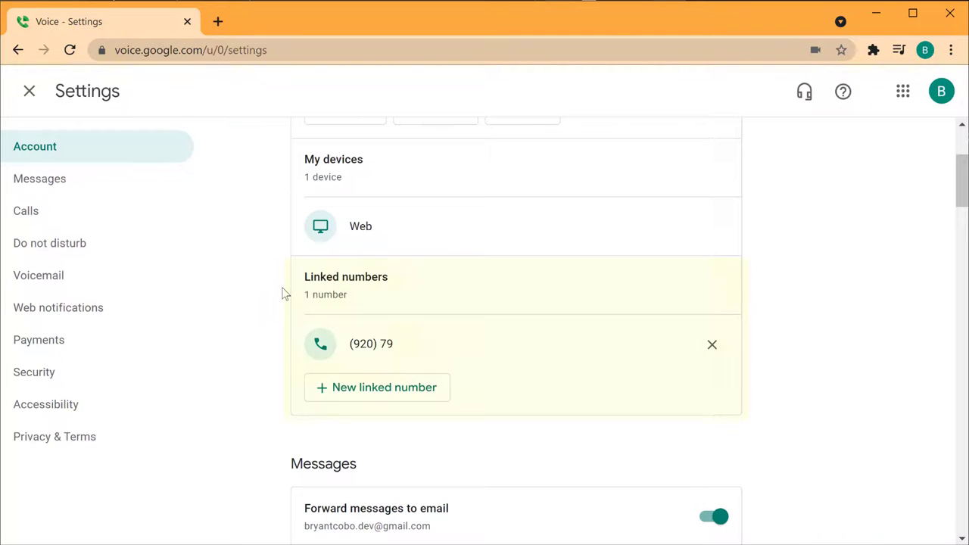
left_click_drag(349, 344, 375, 344)
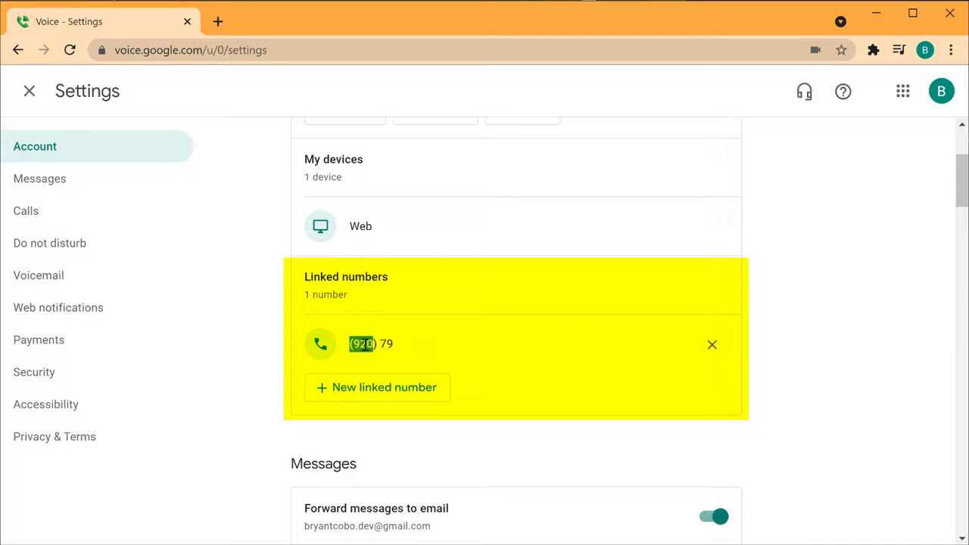
left_click(466, 353)
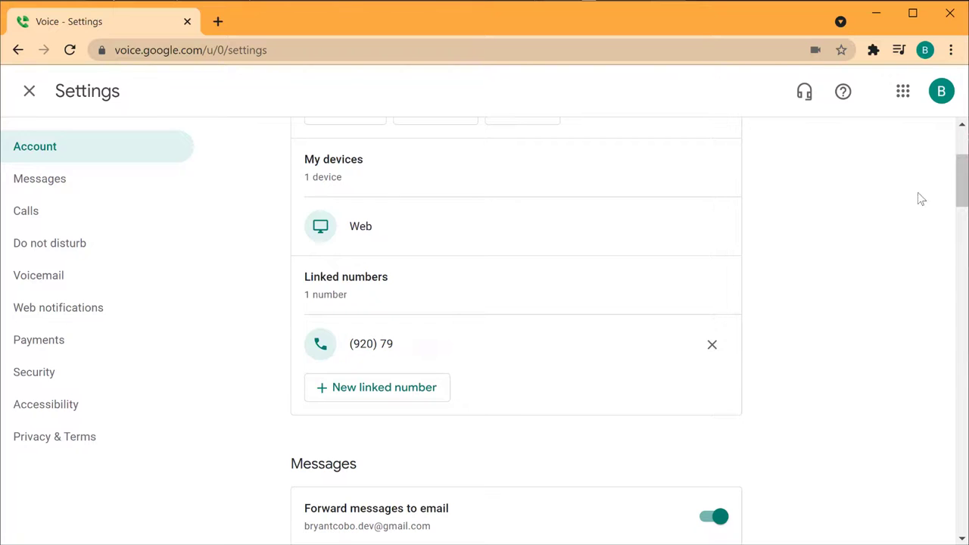
left_click_drag(955, 175, 956, 211)
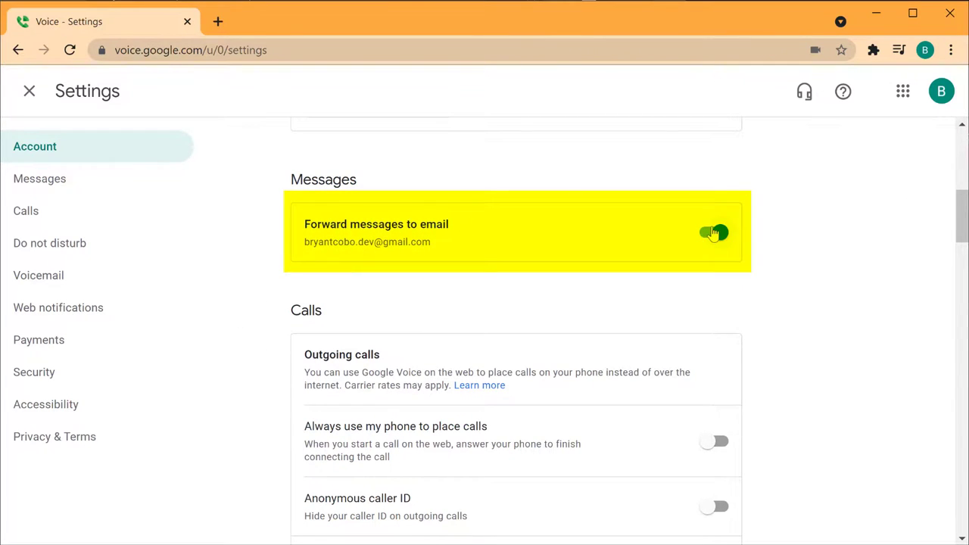
left_click(716, 233)
- Switch off Screen calls in the Calls settings
scroll(681, 197, "down", 2)
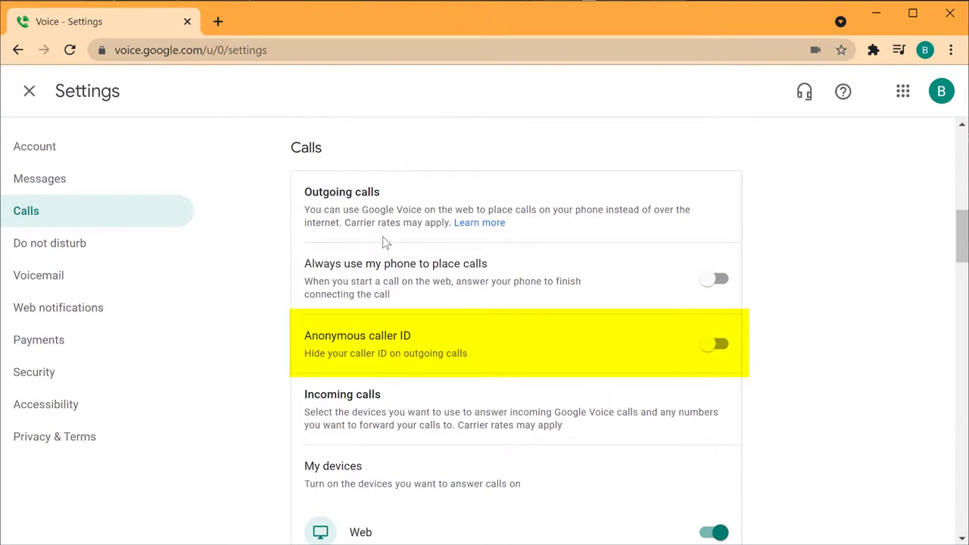
scroll(540, 309, "down", 5)
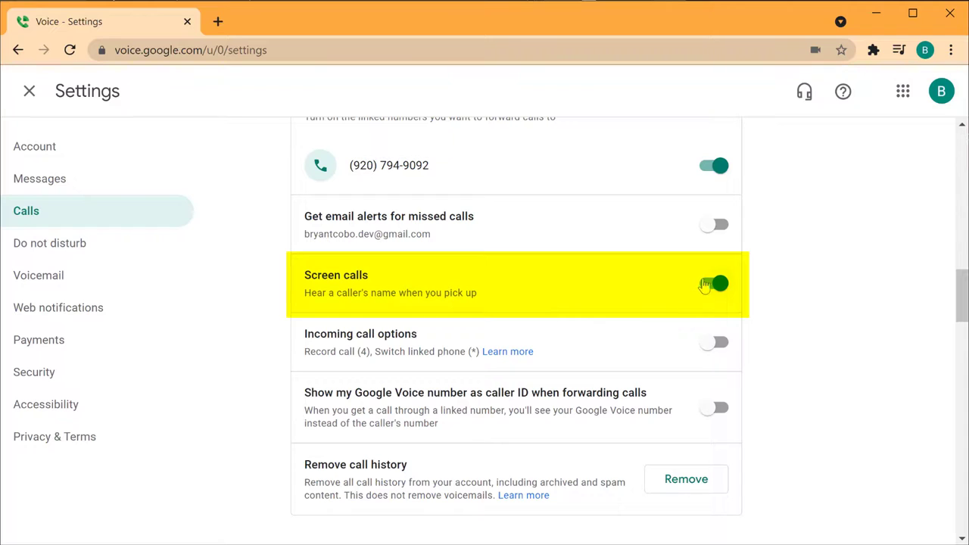
left_click(708, 285)
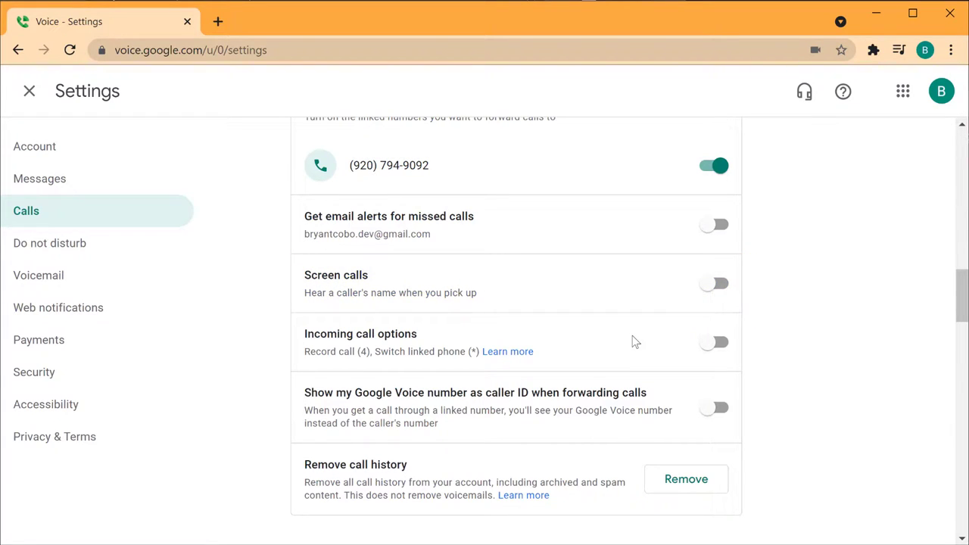
scroll(634, 343, "down", 5)
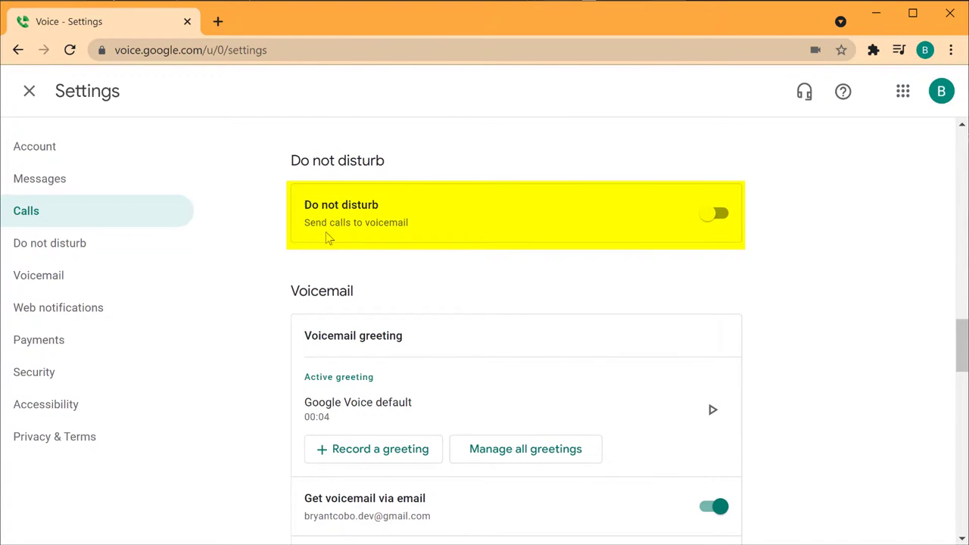
left_click_drag(309, 222, 489, 221)
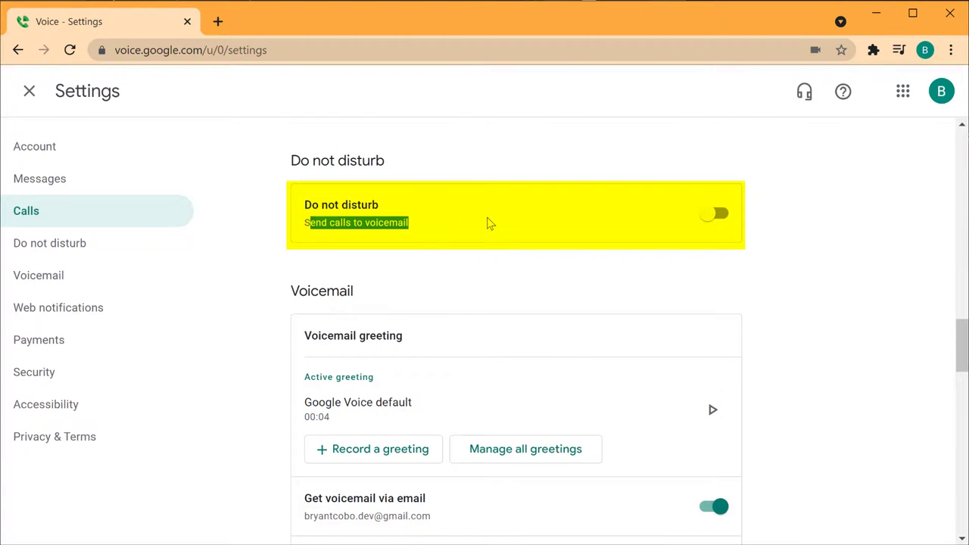
left_click(490, 225)
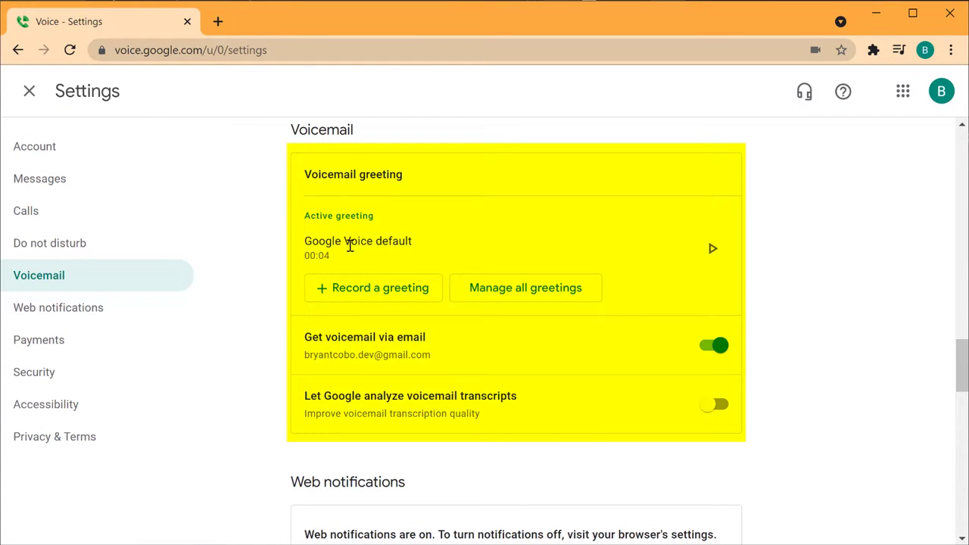
- Record and preview a new voicemail greeting, then save it as 'My Greeting'
left_click(389, 299)
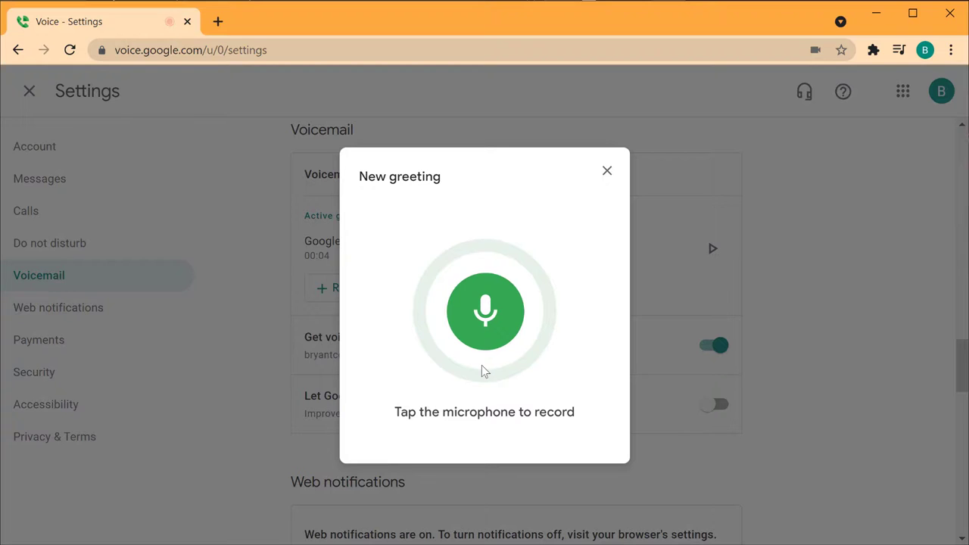
left_click(504, 324)
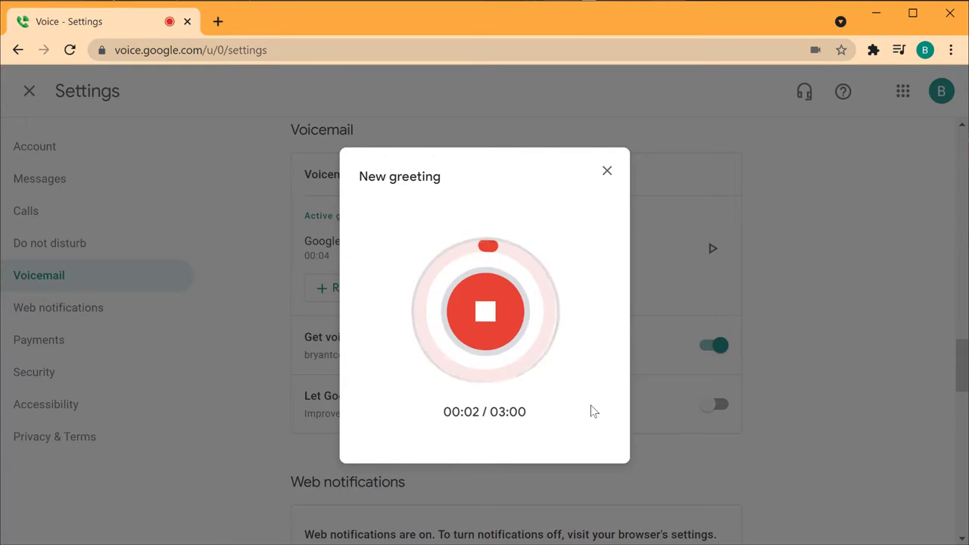
left_click(484, 318)
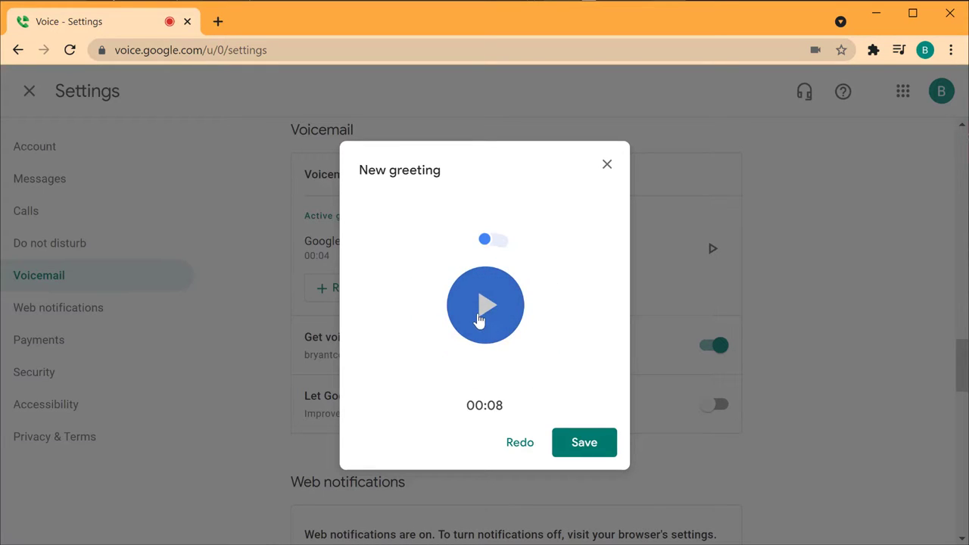
left_click(479, 320)
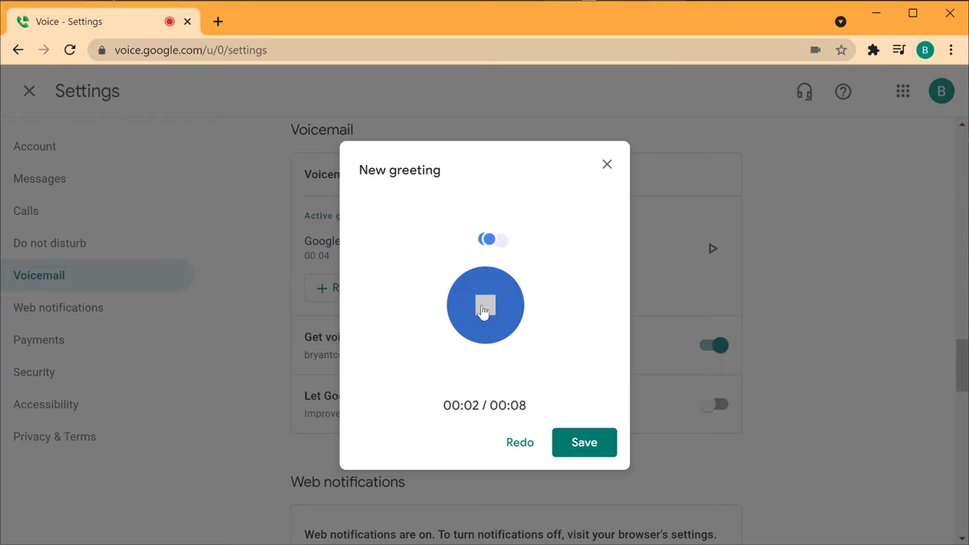
left_click(482, 312)
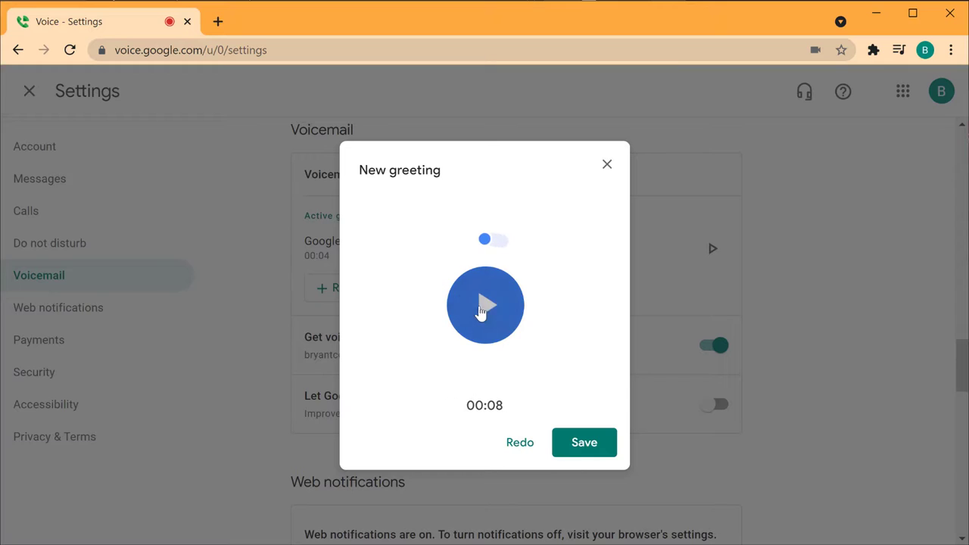
left_click(603, 451)
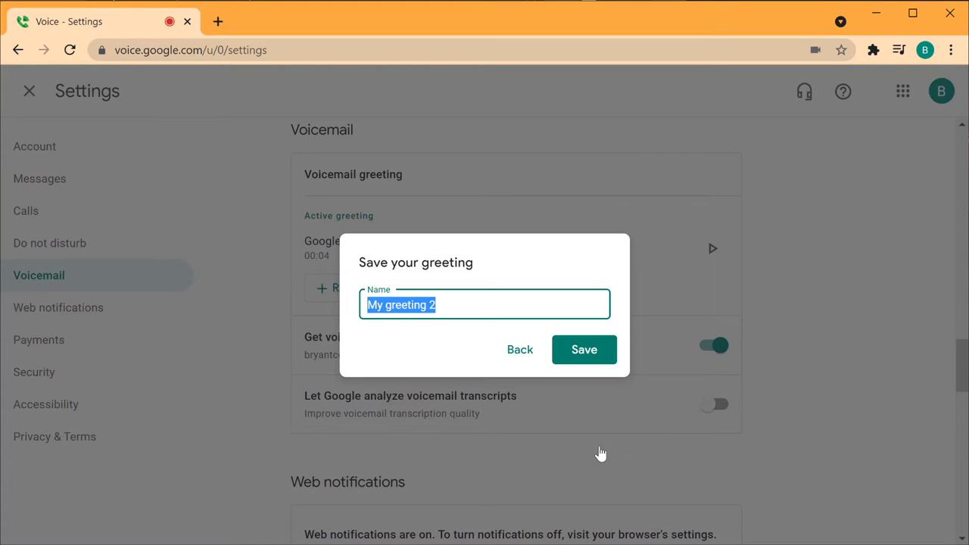
type("M")
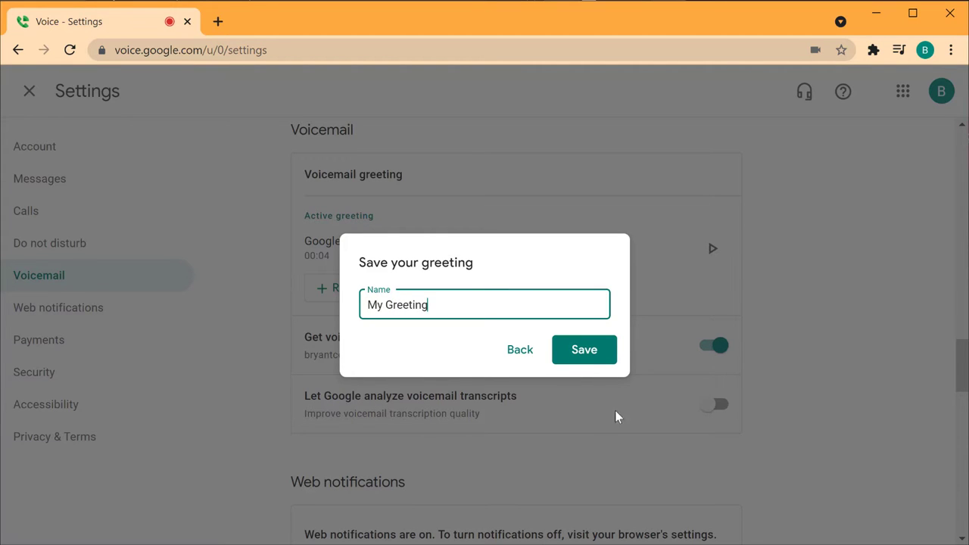
left_click(588, 357)
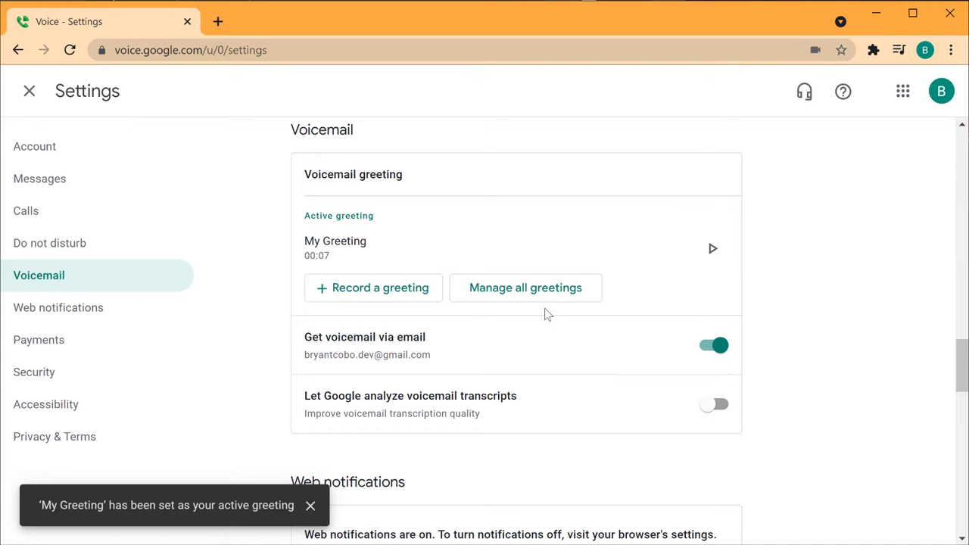
- Check the full greetings list shows My Greeting (00:07) as active, then close it
left_click(534, 297)
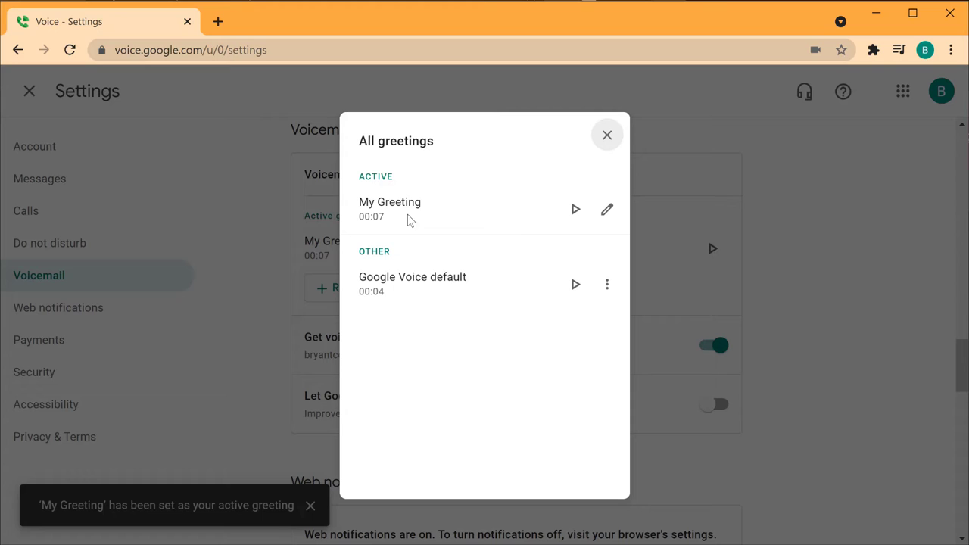
left_click(607, 136)
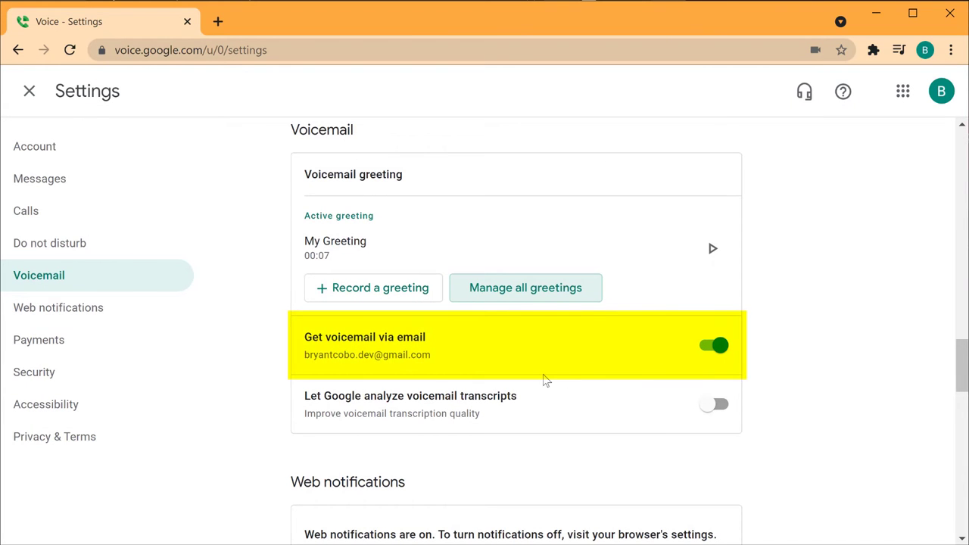